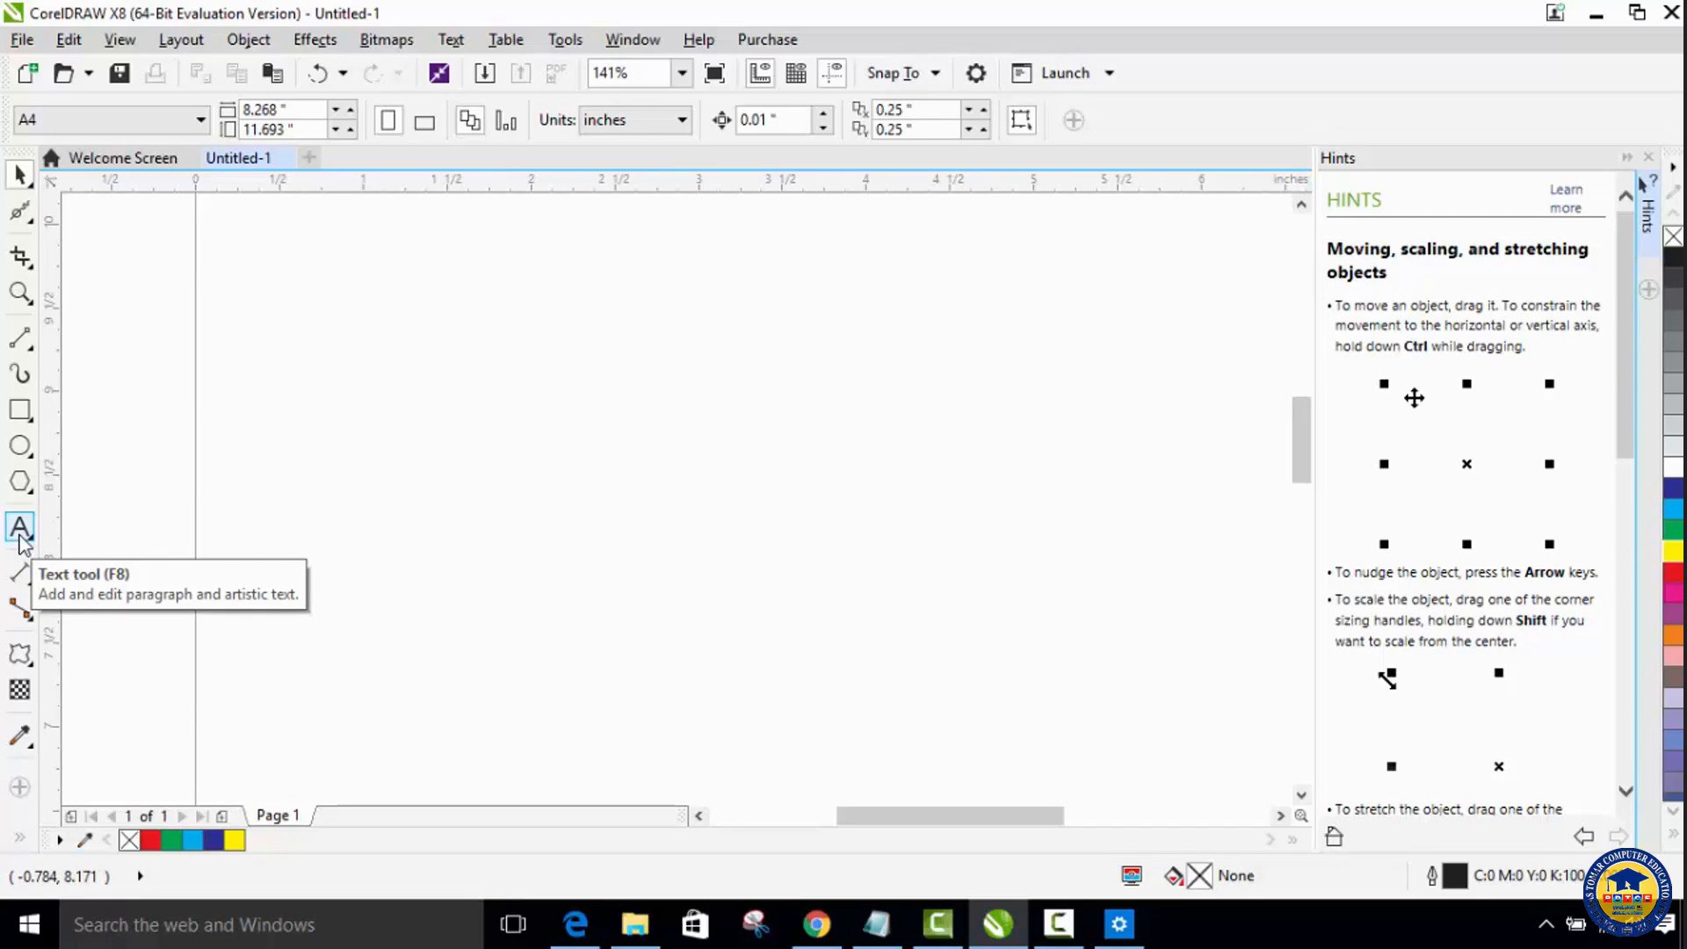
Step: Add the artistic text "SMARTO SYSTEMS" on the upper part of the page
{"action": "left_click", "coordinate": [18, 532]}
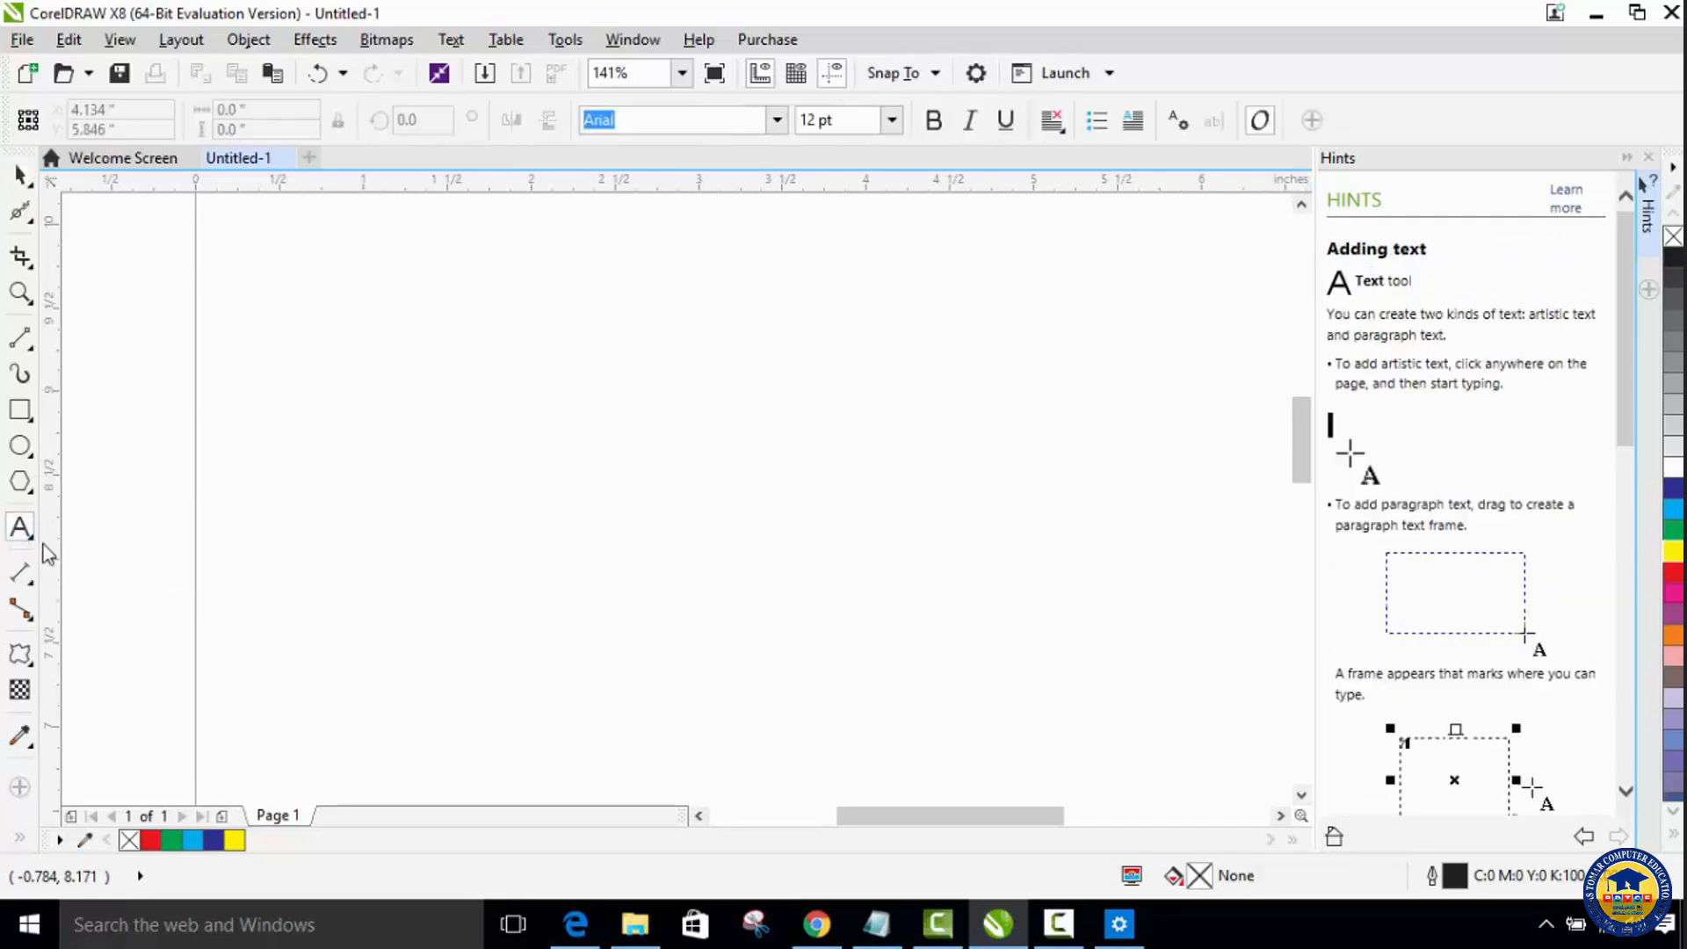
{"action": "left_click", "coordinate": [455, 415]}
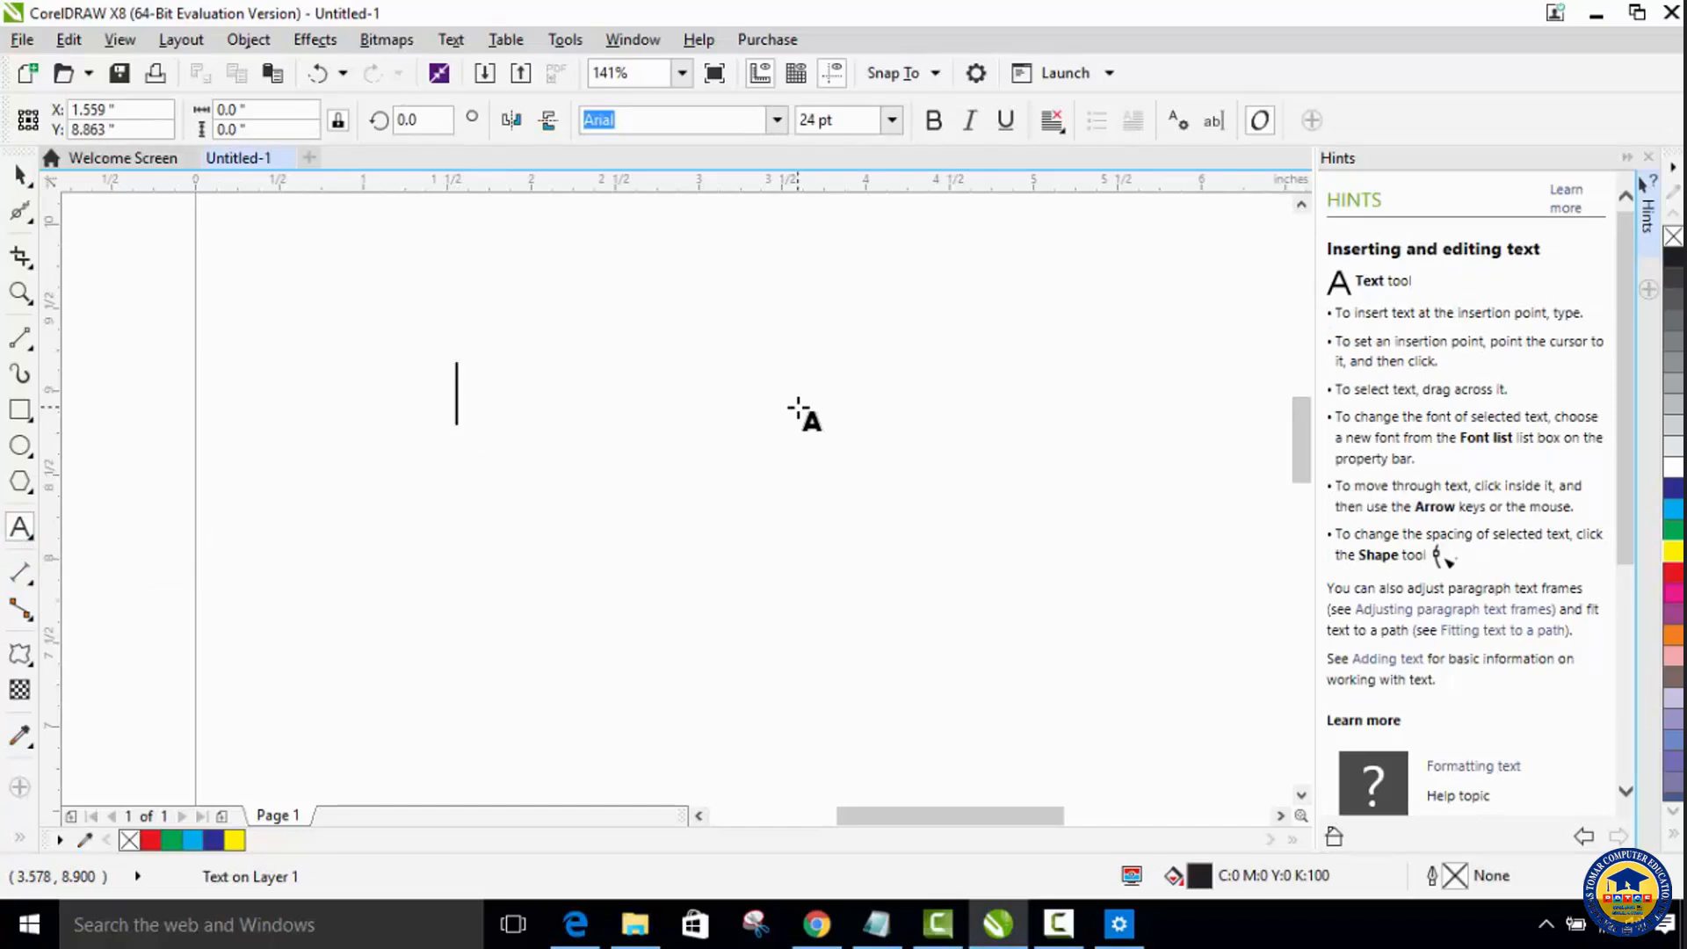
{"action": "type", "text": "SM"}
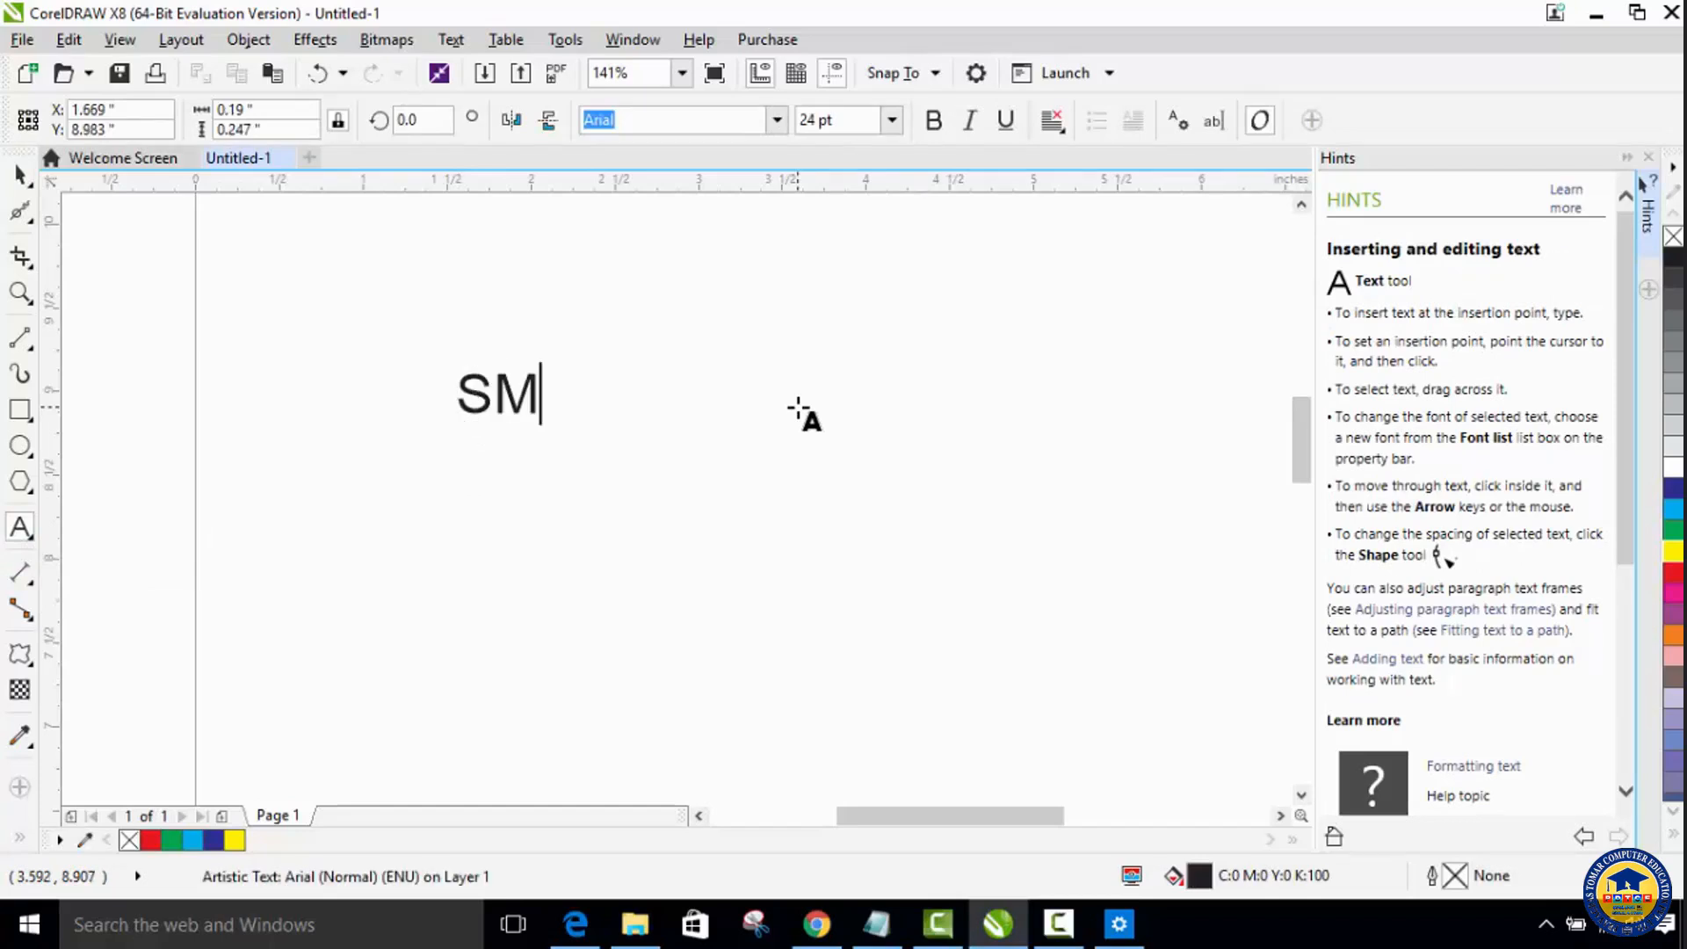
{"action": "type", "text": "ARTO SY"}
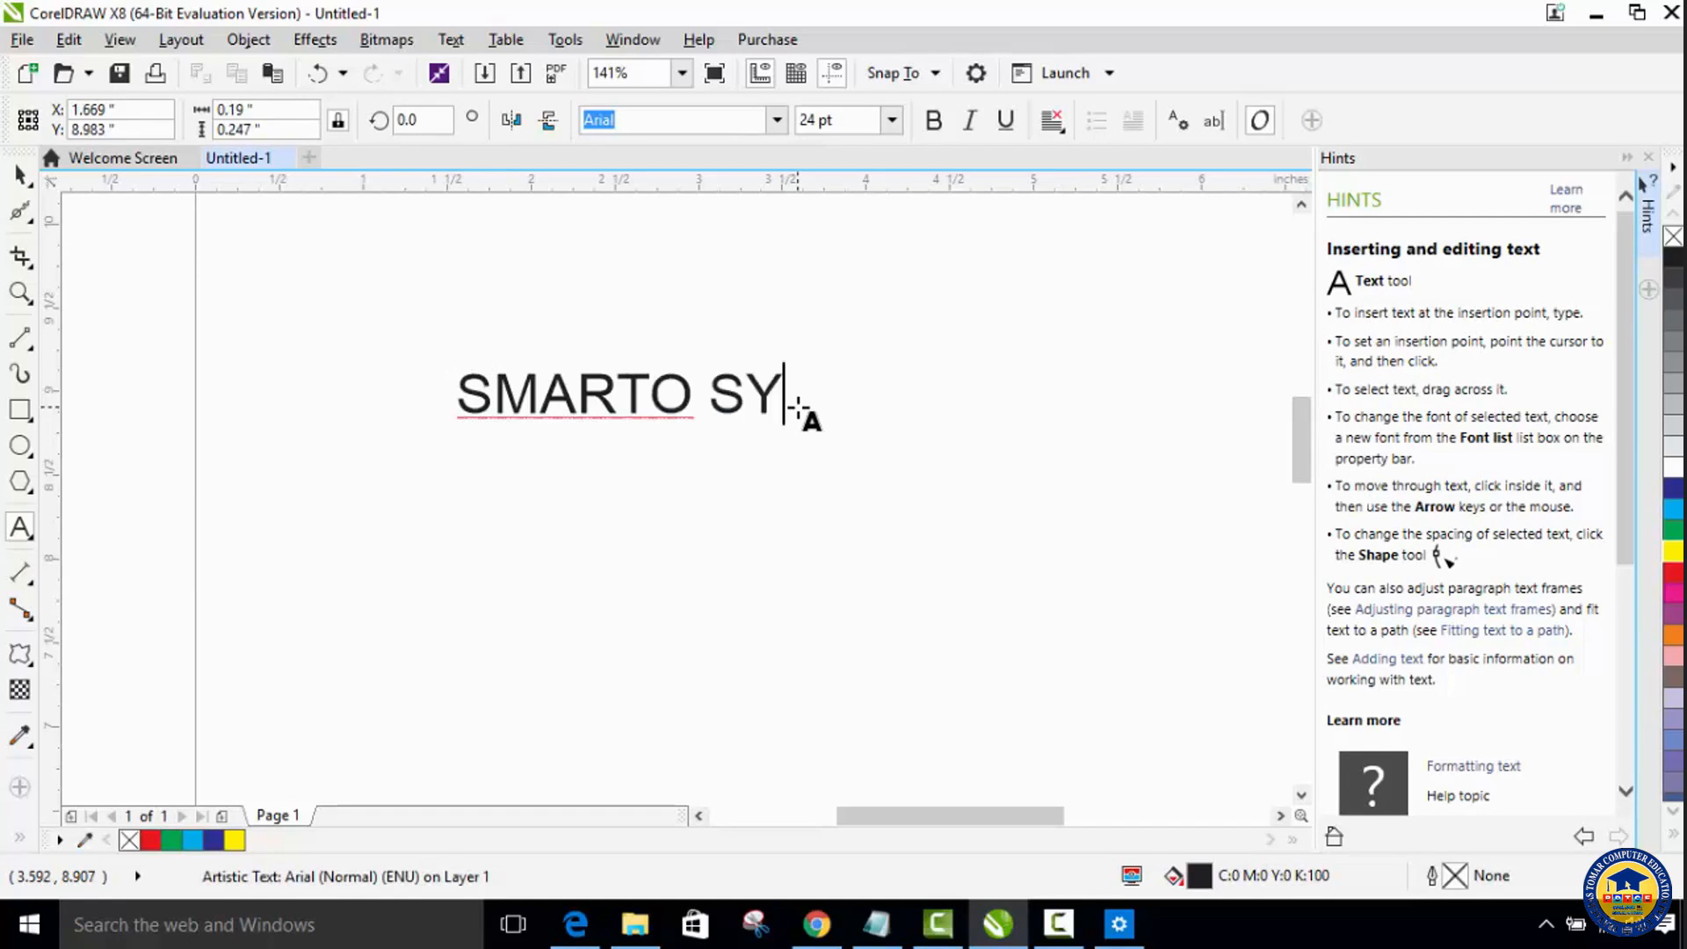
{"action": "type", "text": "STEMS"}
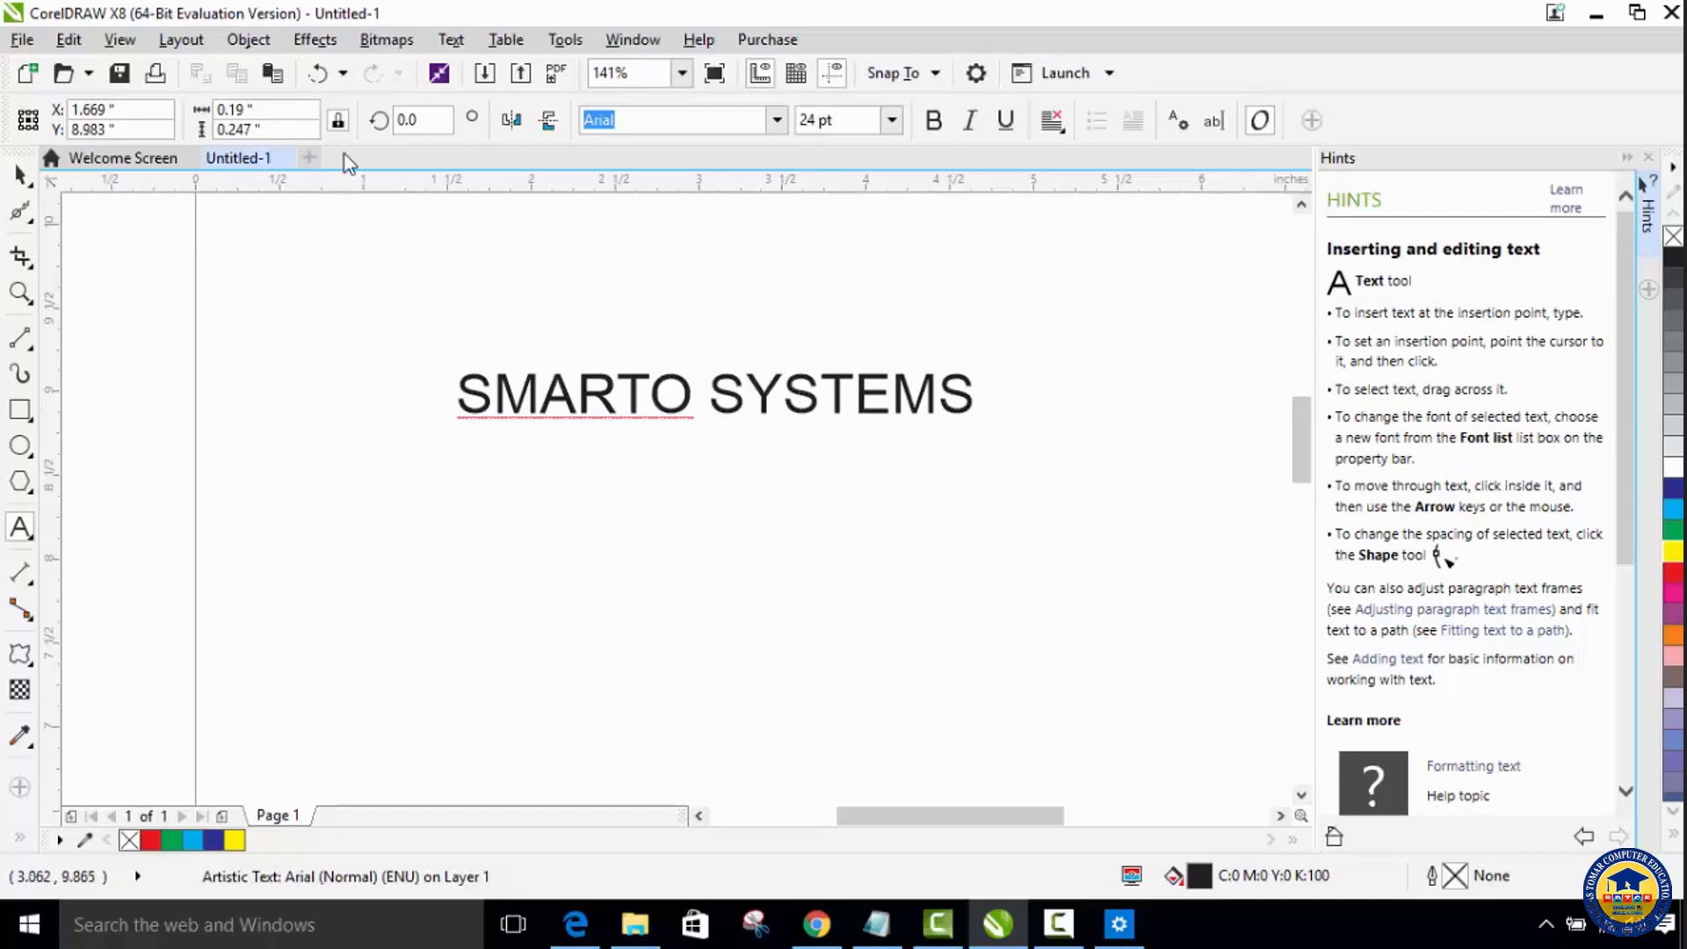
{"action": "left_click", "coordinate": [19, 176]}
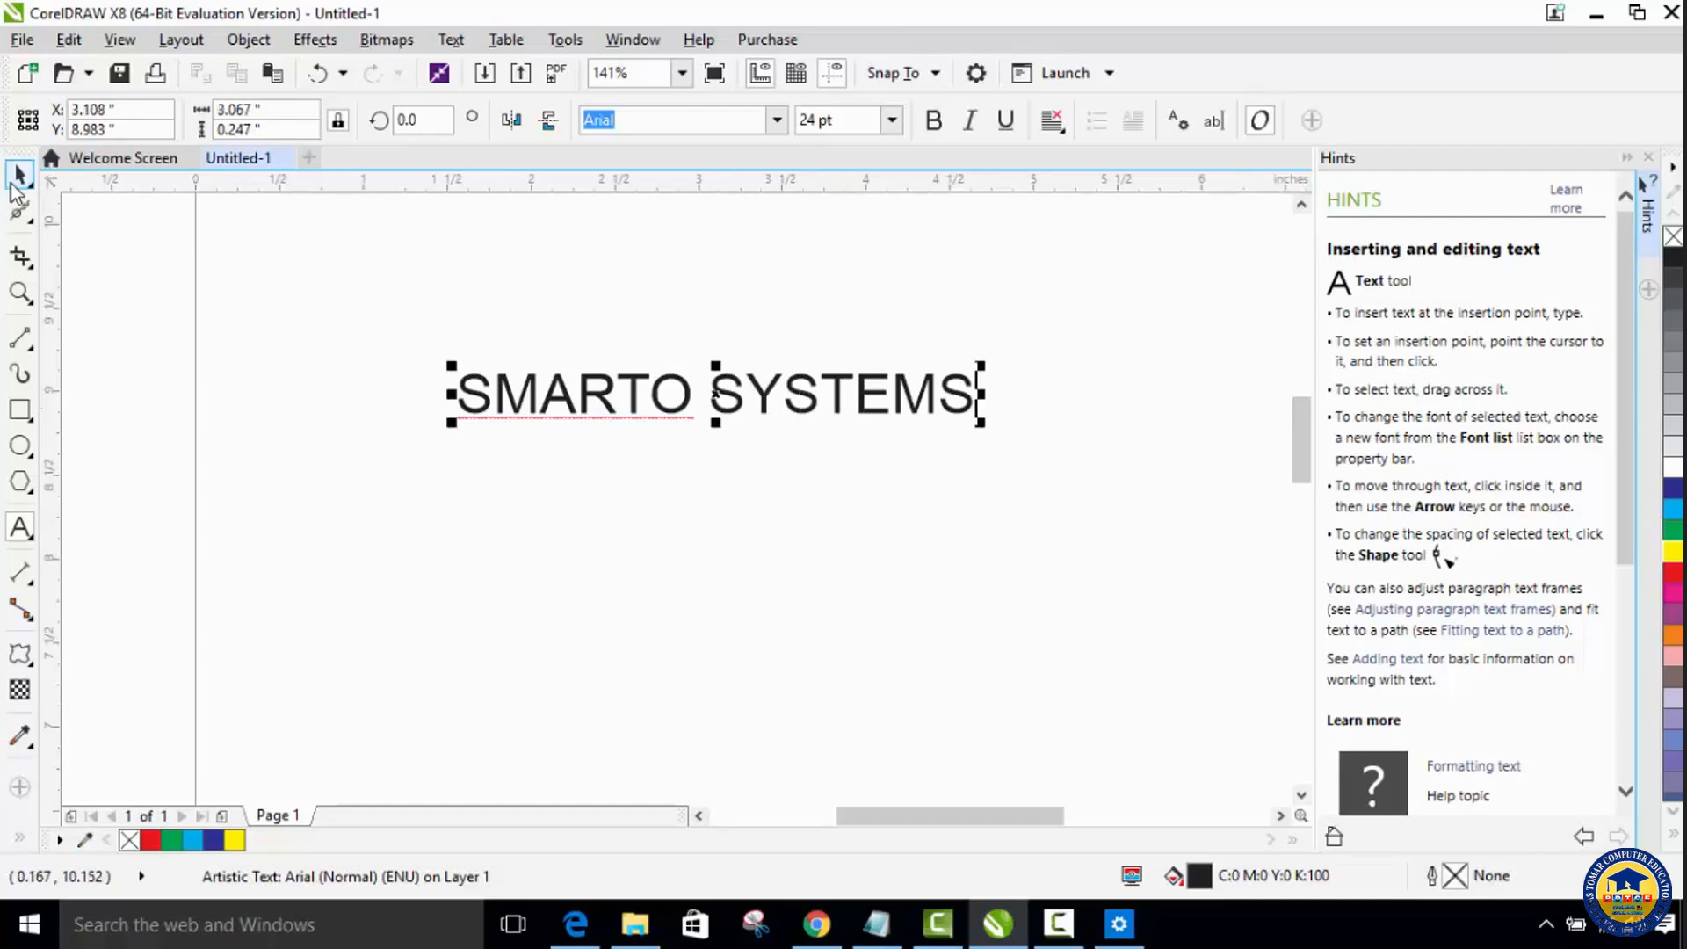
{"action": "left_click", "coordinate": [14, 182]}
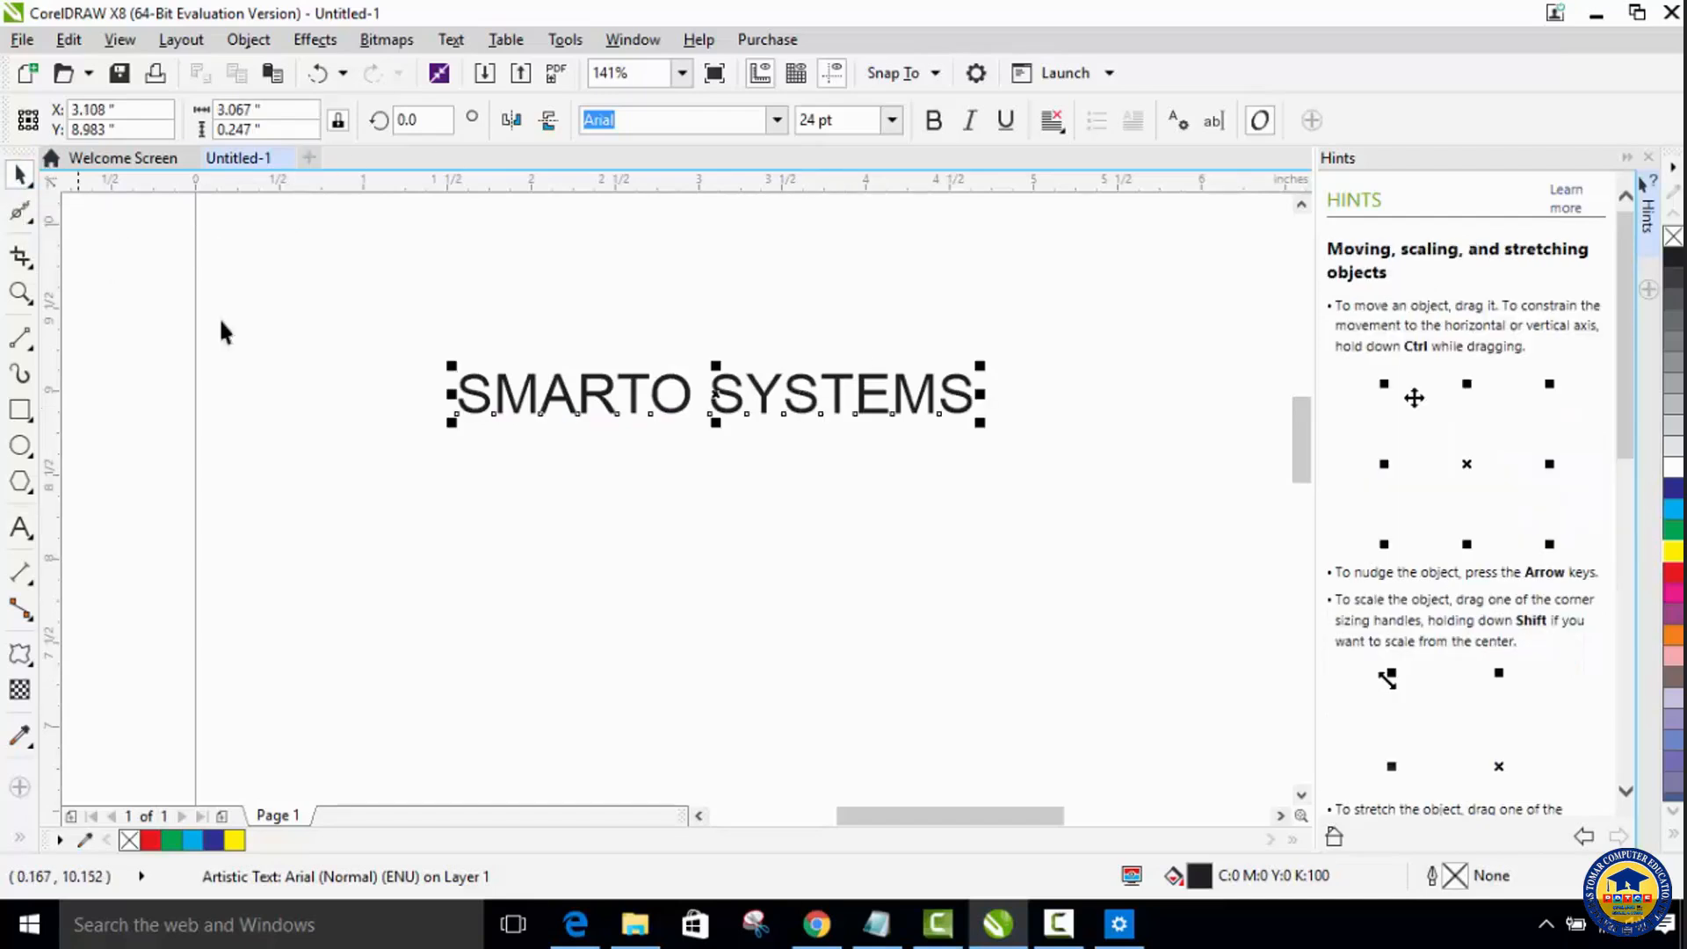
Step: Move the text slightly down and scale it up proportionally to about 30 pt
{"action": "left_click", "coordinate": [675, 403]}
{"action": "left_click_drag", "start_coordinate": [672, 419], "coordinate": [678, 456]}
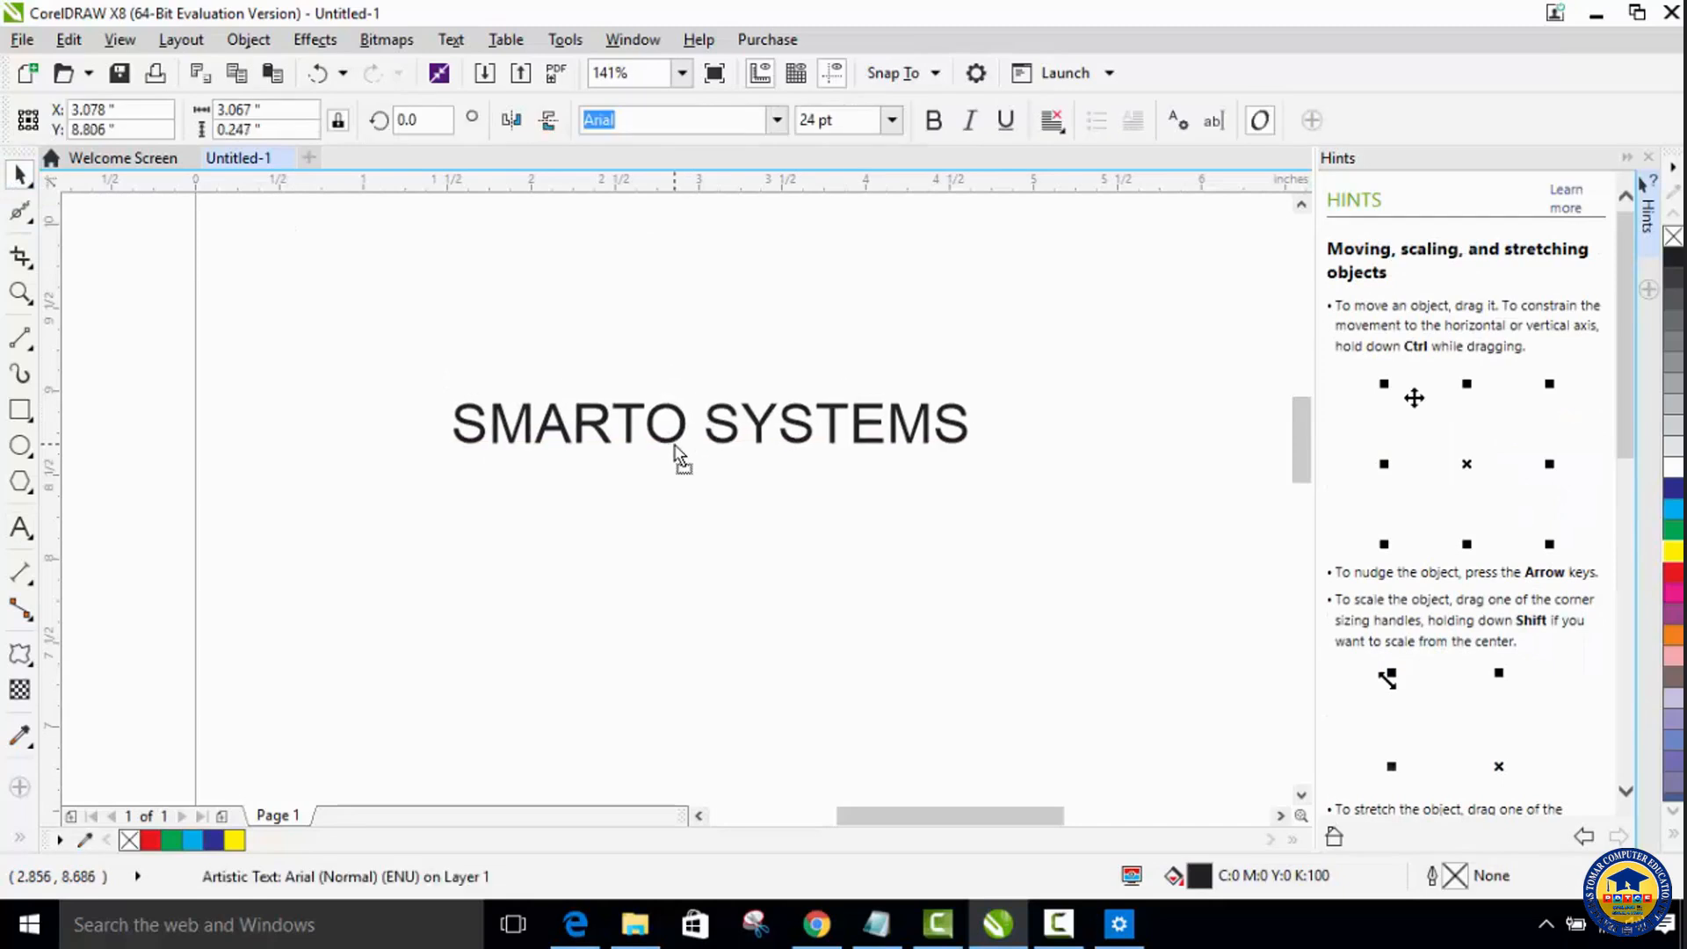
{"action": "left_click_drag", "start_coordinate": [974, 454], "coordinate": [1105, 461]}
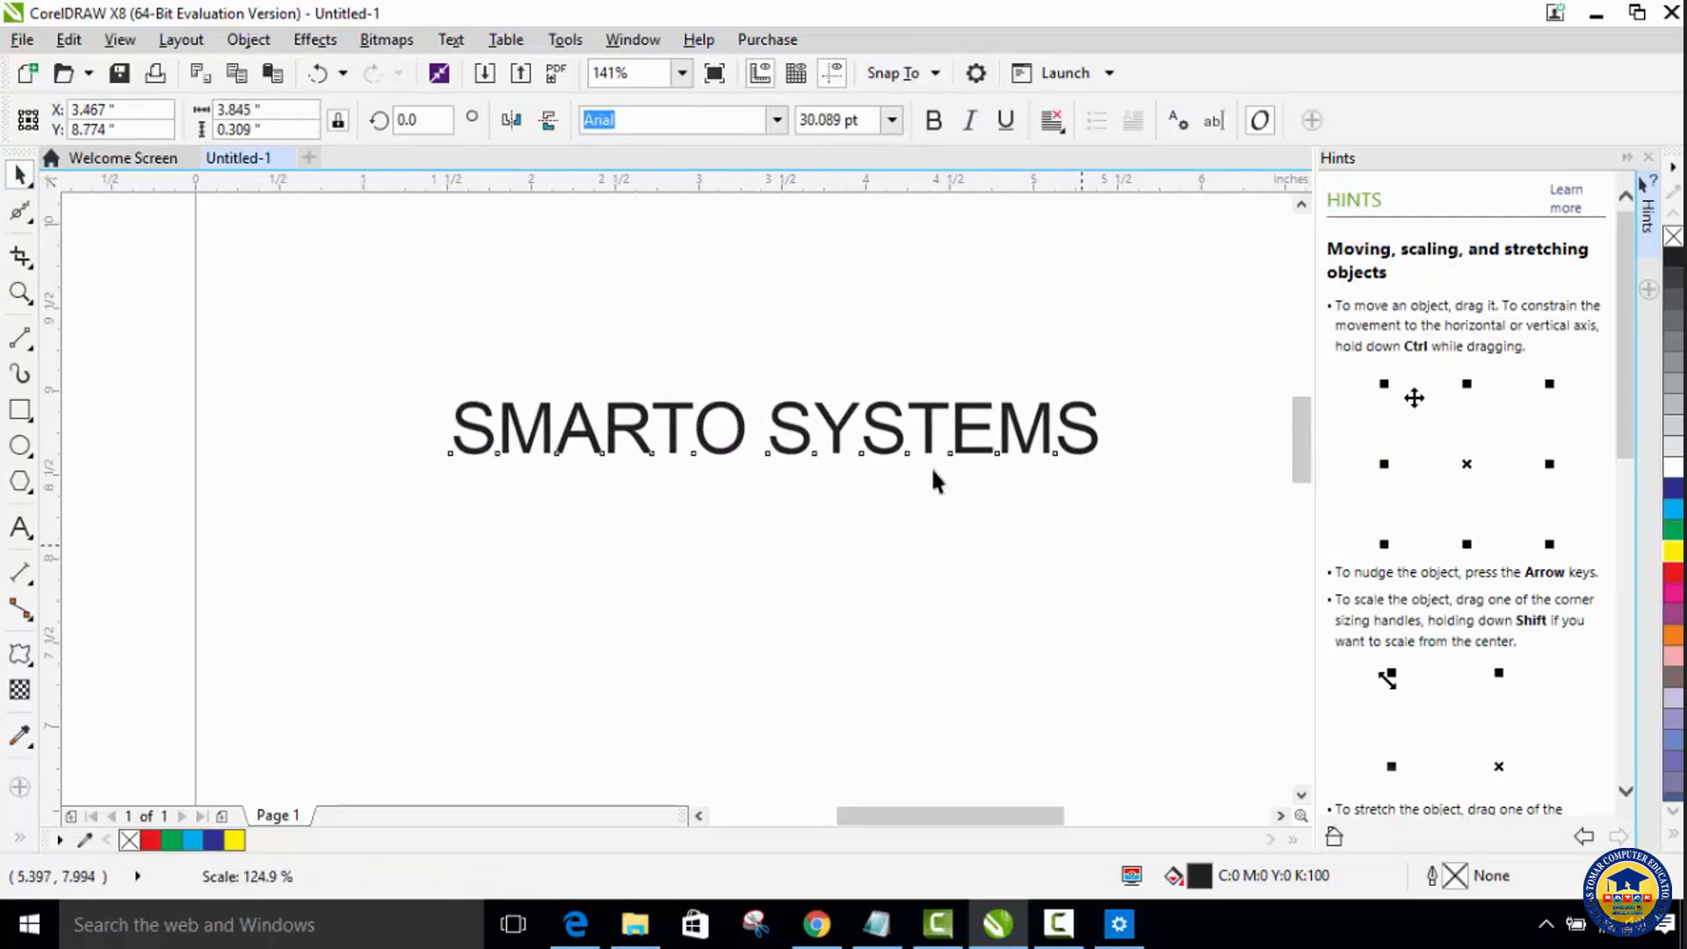
{"action": "left_click", "coordinate": [431, 419]}
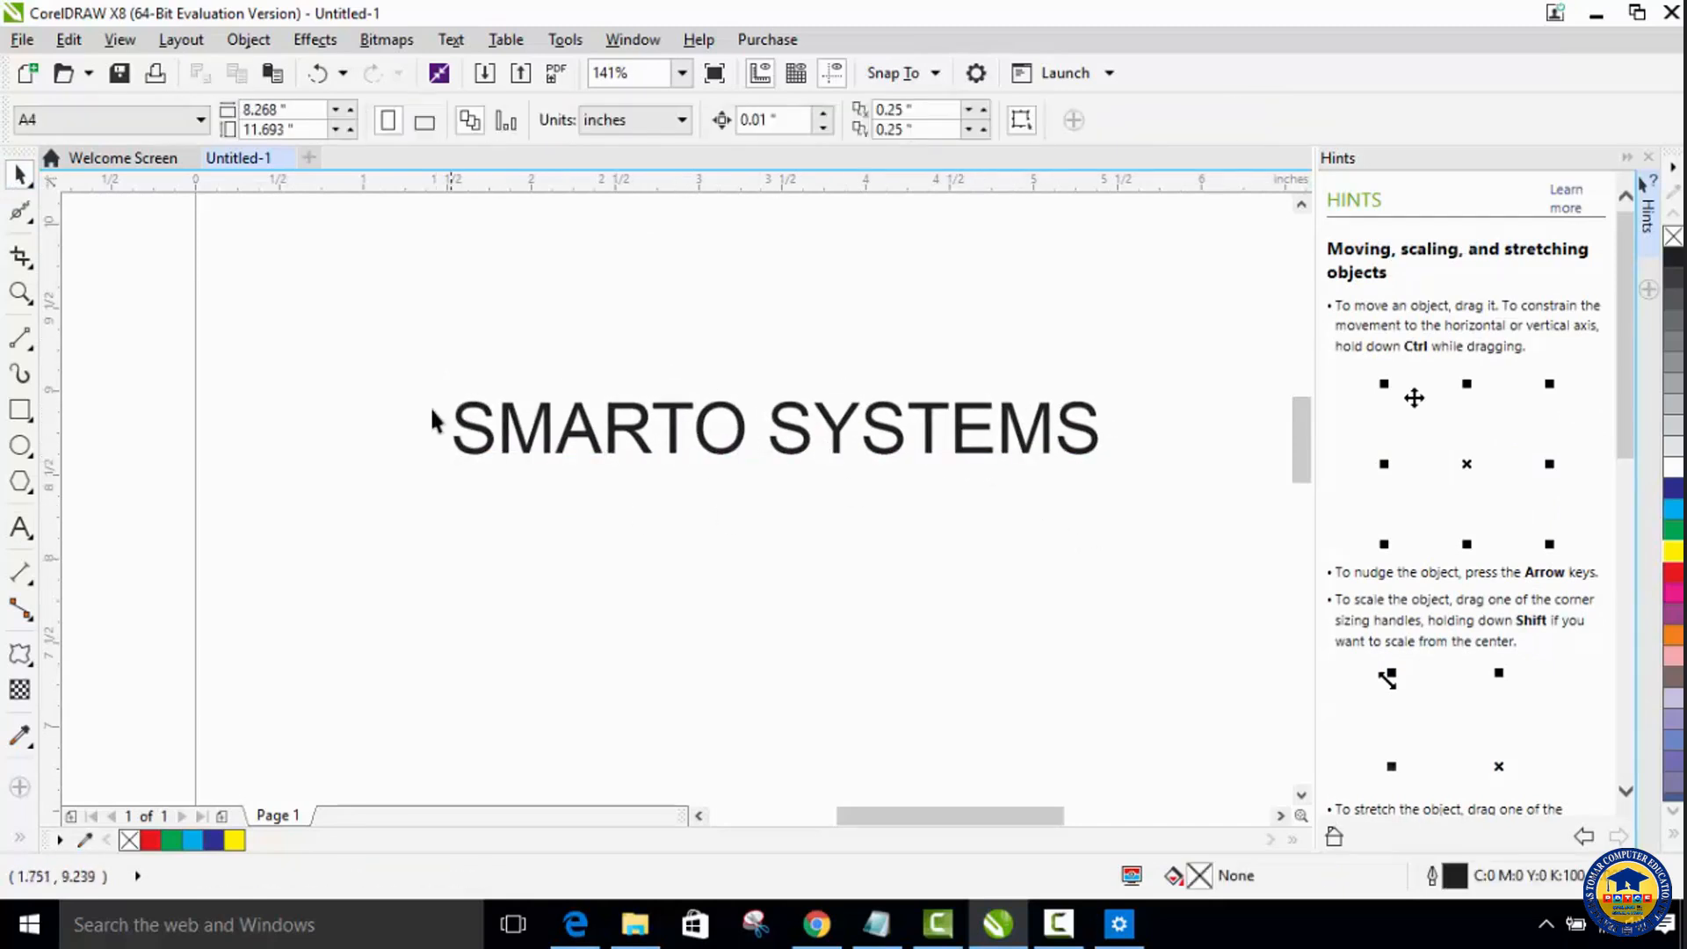
Step: Convert the SMARTO SYSTEMS text to curves and shift it slightly down and to the left
{"action": "left_click", "coordinate": [587, 455]}
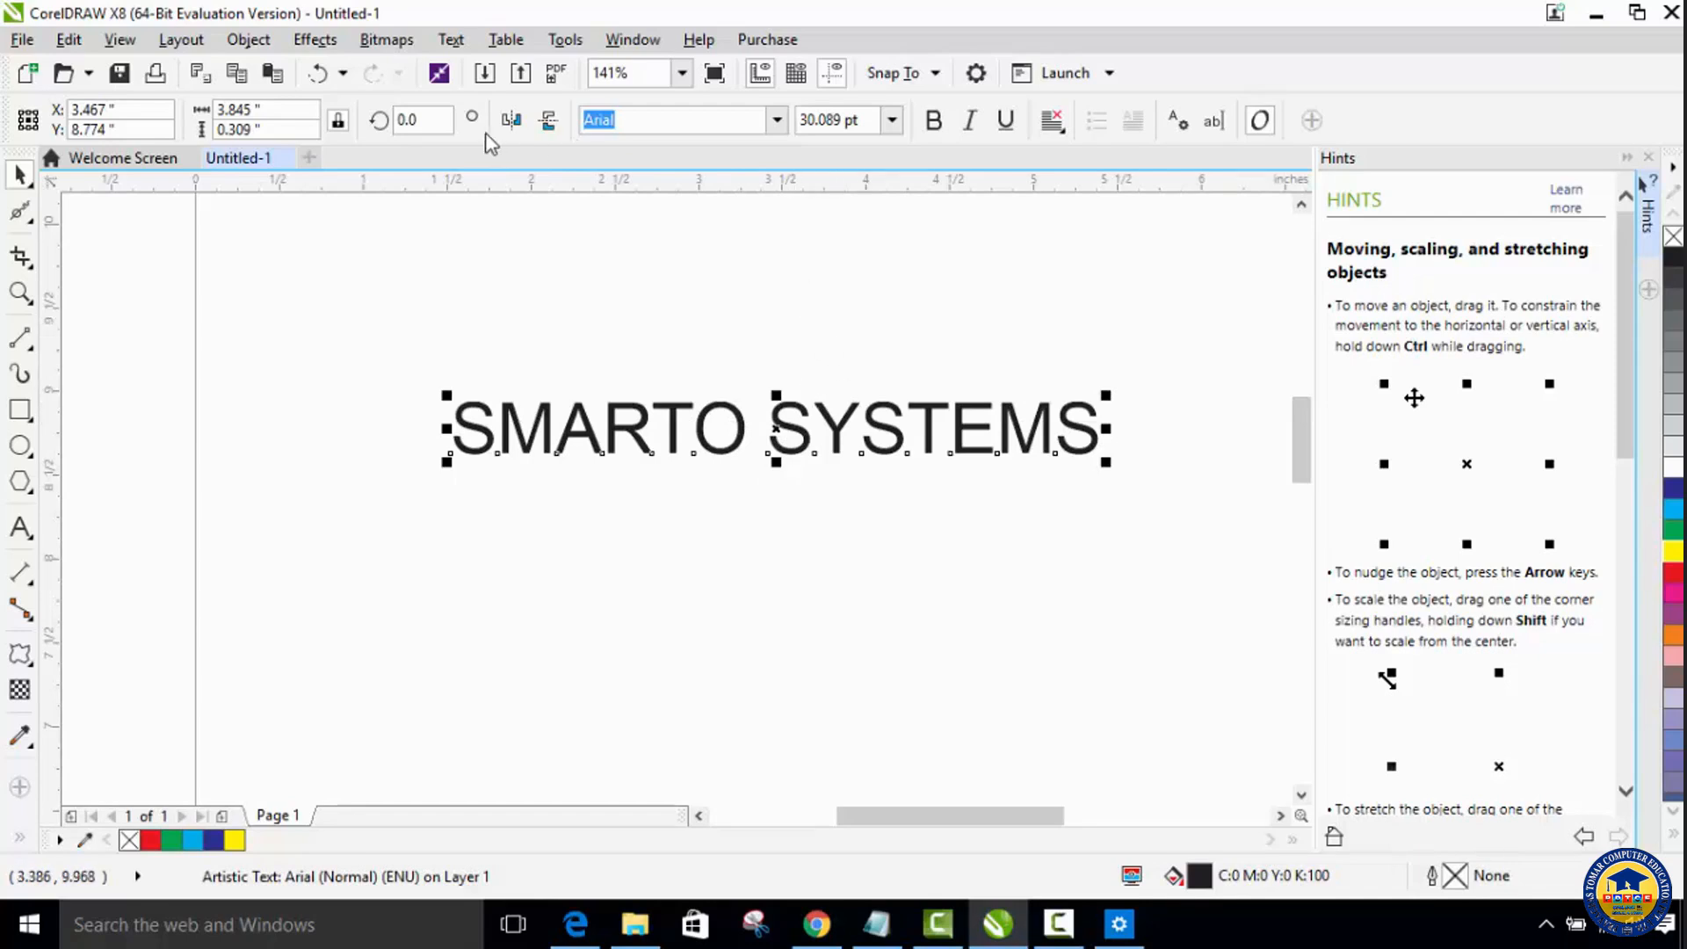
{"action": "left_click", "coordinate": [249, 39]}
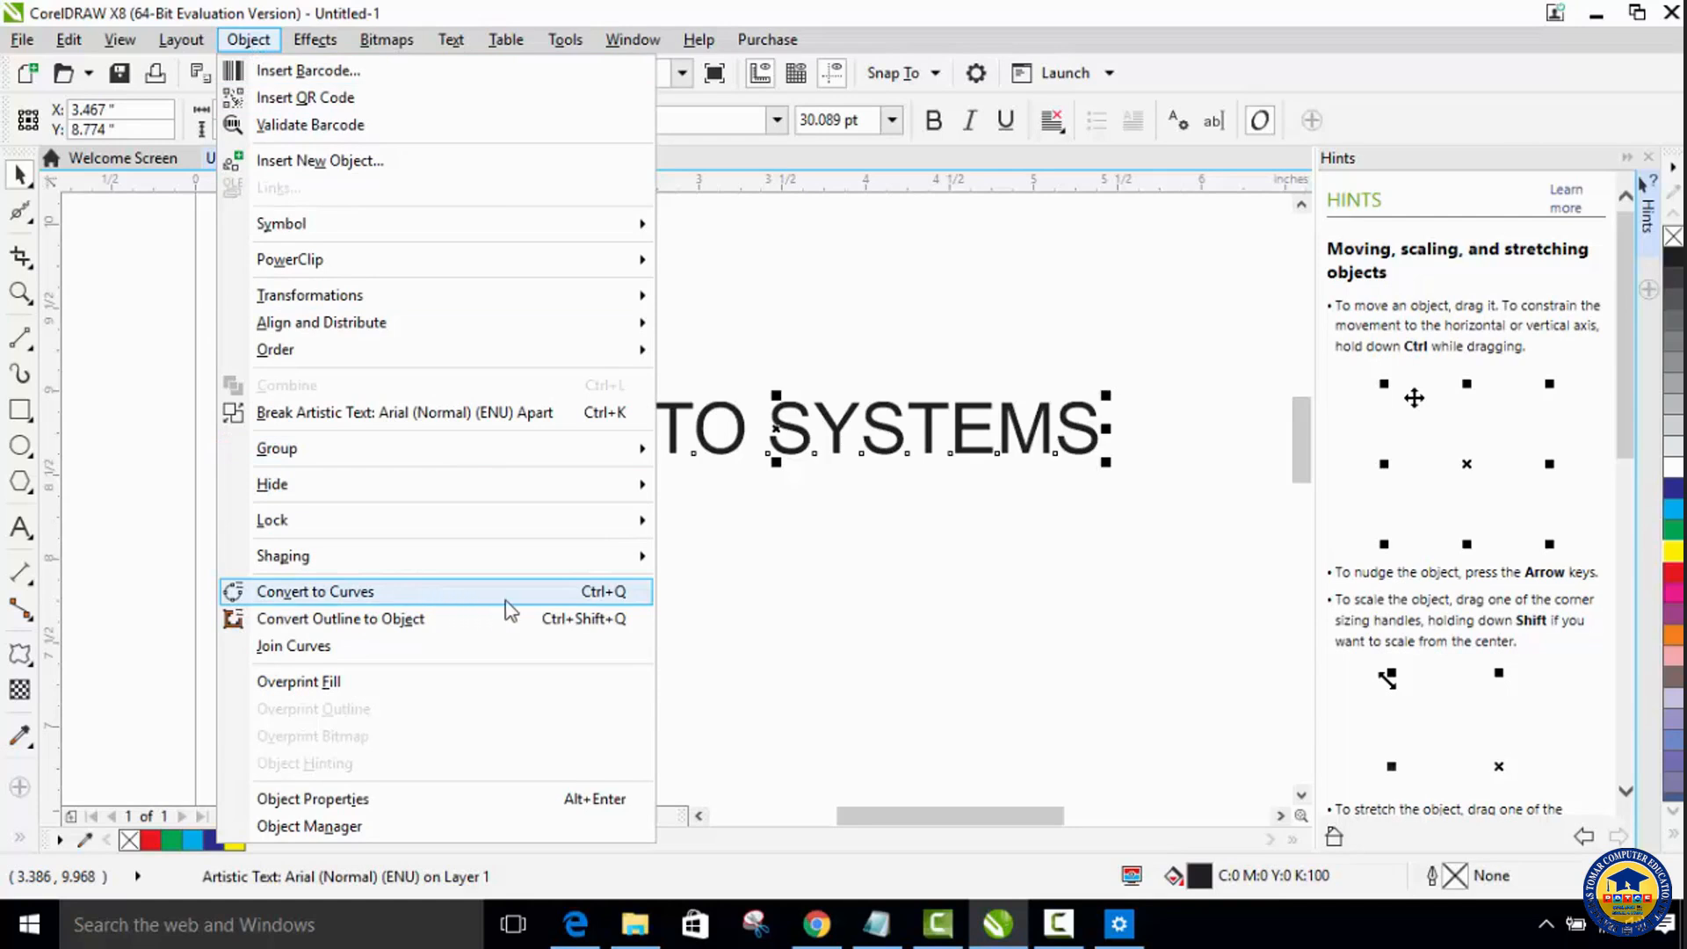
{"action": "left_click", "coordinate": [625, 598]}
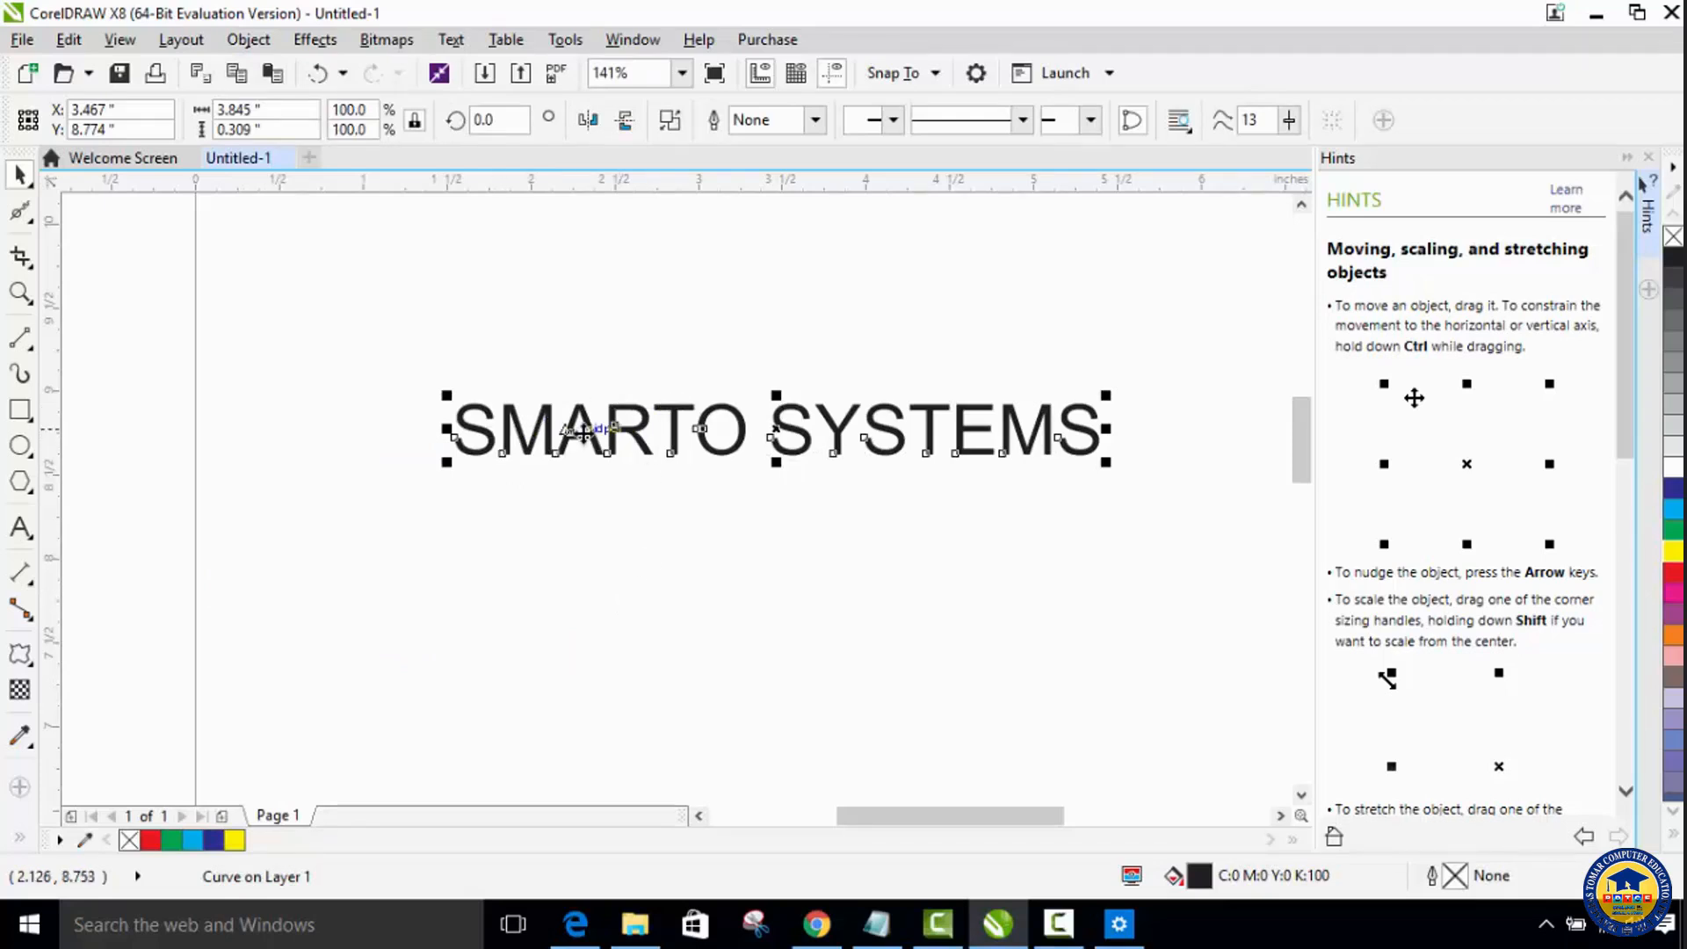
{"action": "left_click_drag", "start_coordinate": [793, 426], "coordinate": [774, 440]}
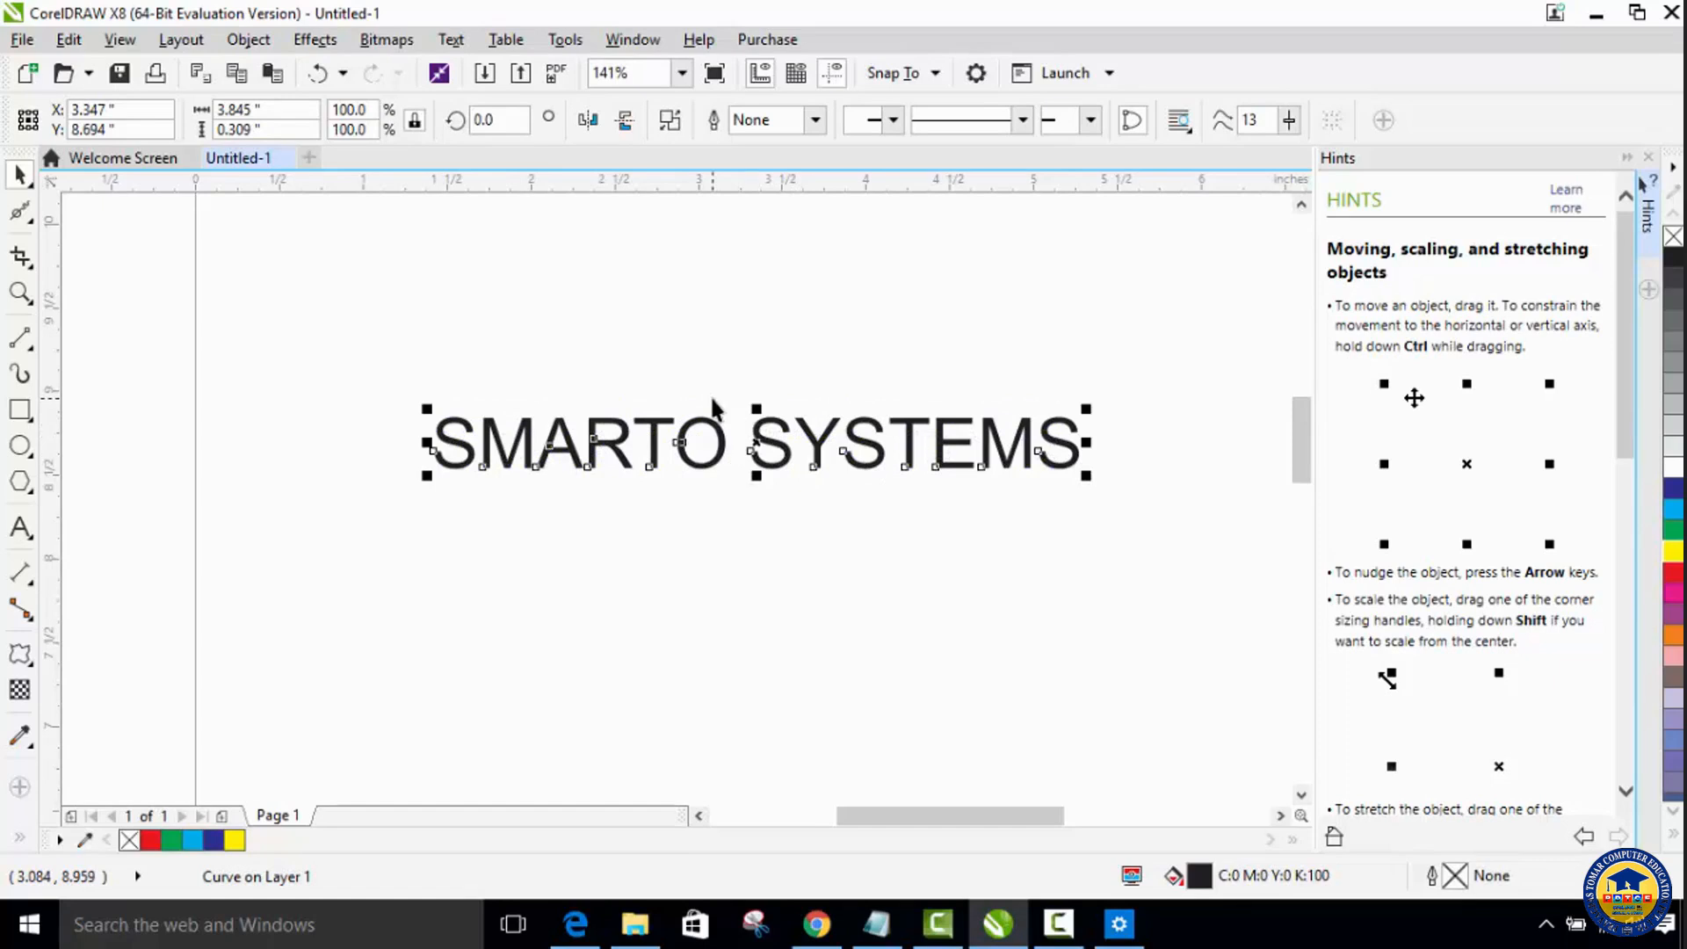
Step: With the Shape tool, pull nodes on the first S's upper outline outward into two pointed spikes
{"action": "left_click", "coordinate": [27, 224]}
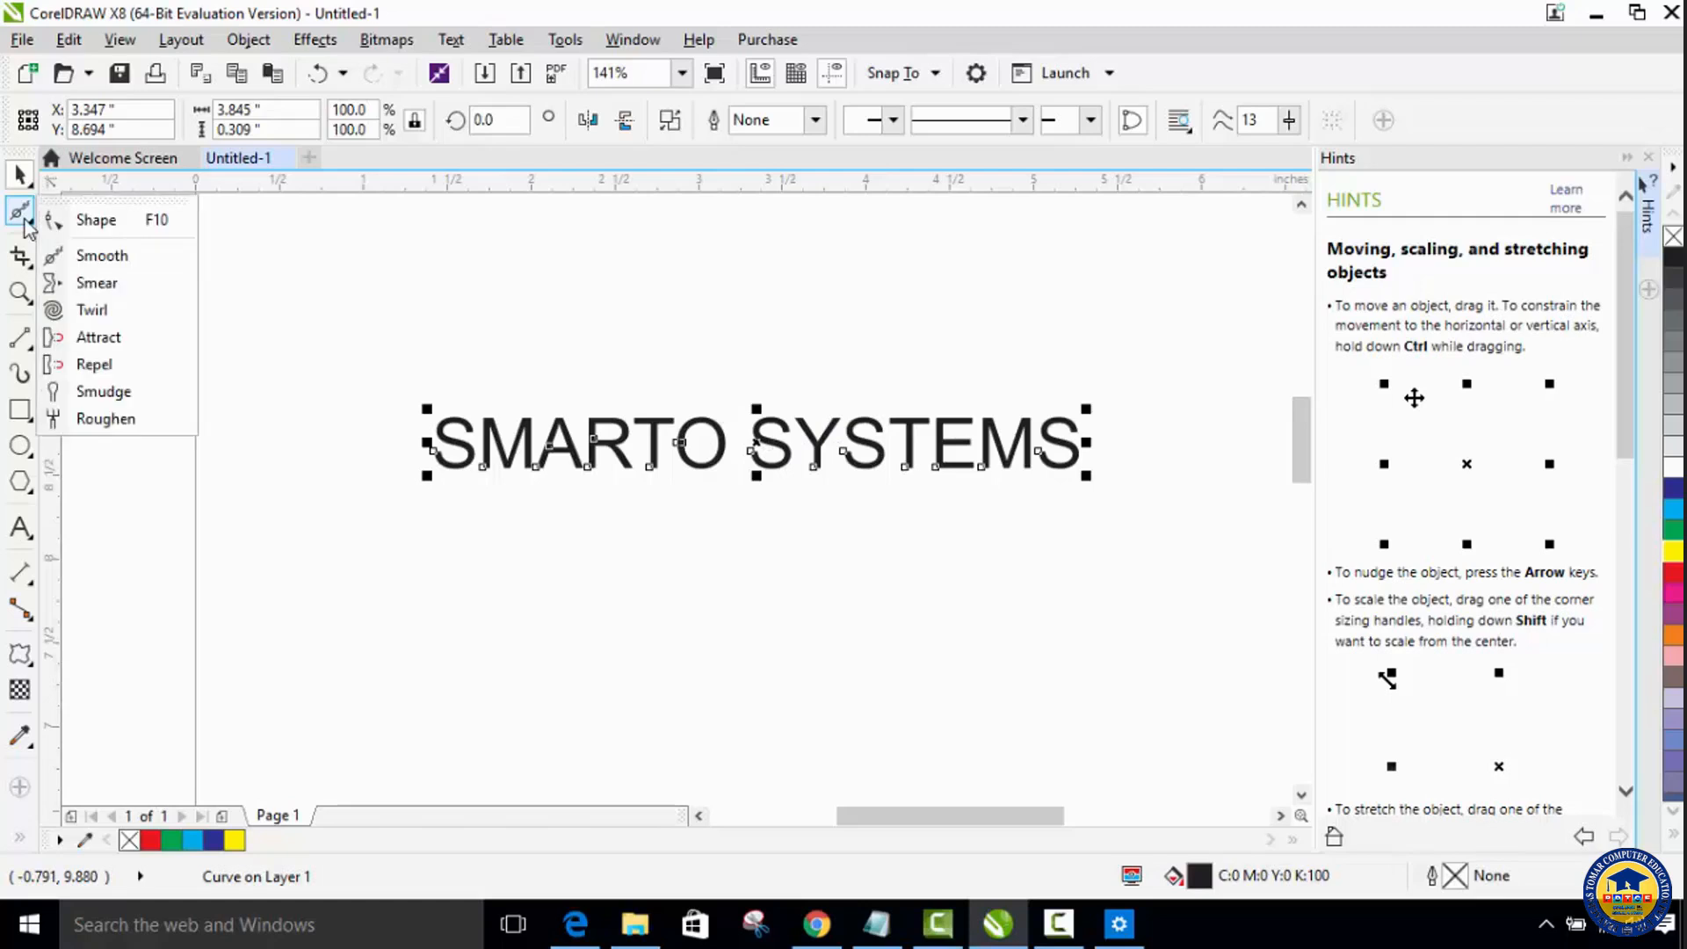
{"action": "left_click", "coordinate": [77, 225]}
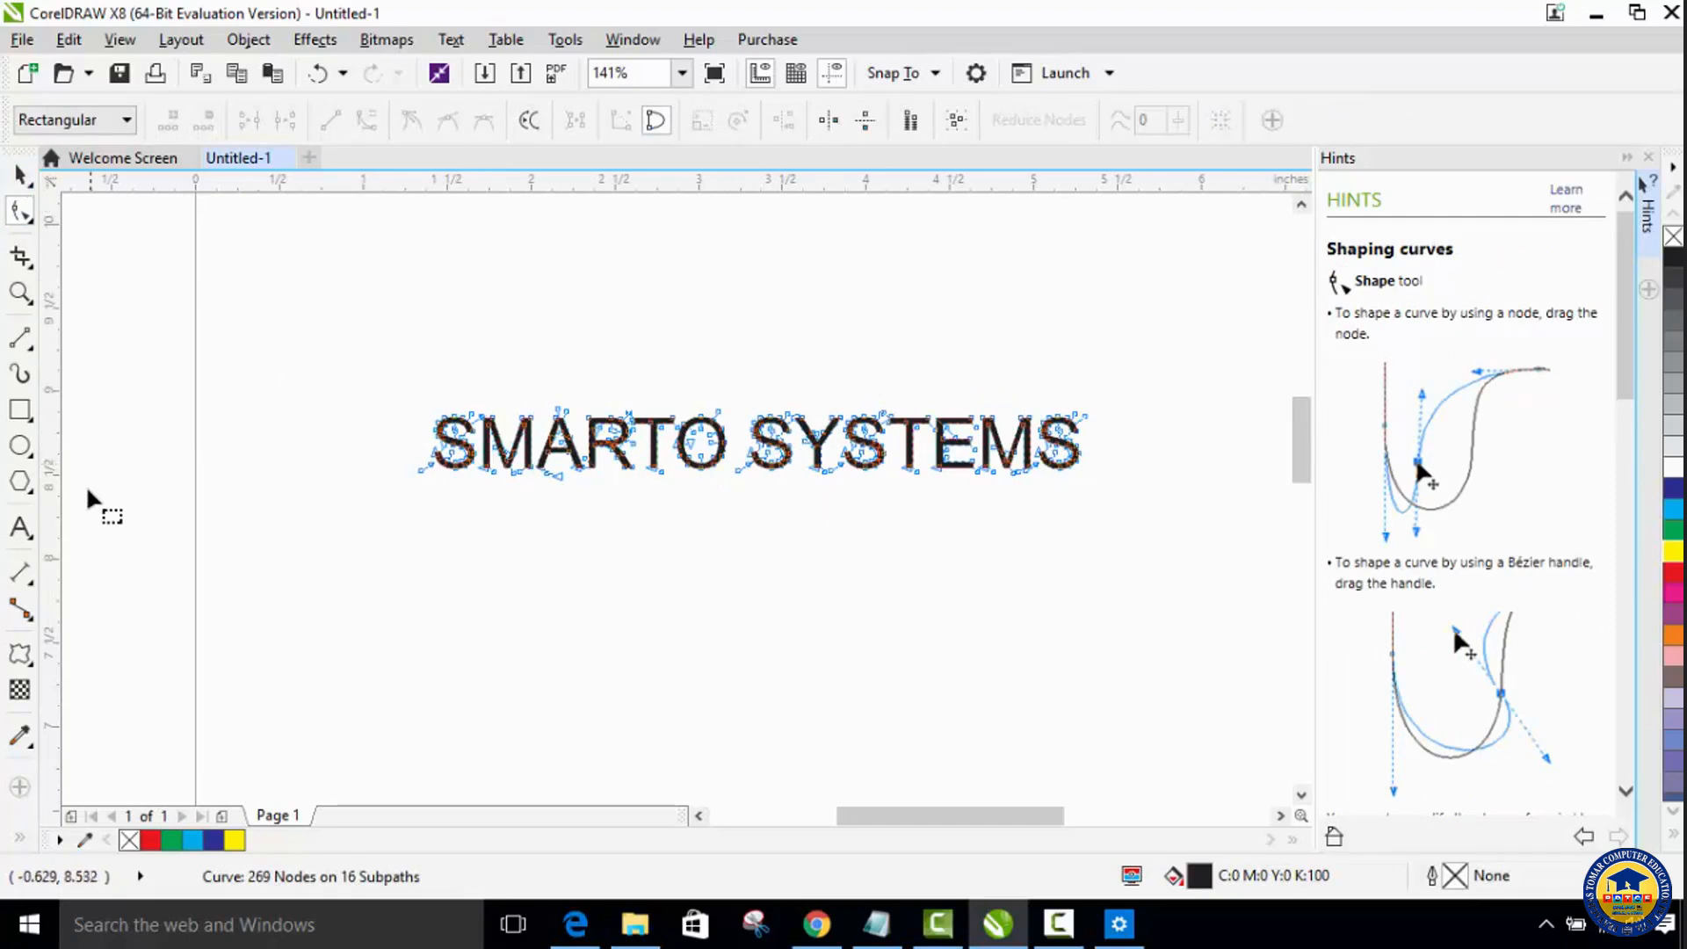
{"action": "key", "text": "z"}
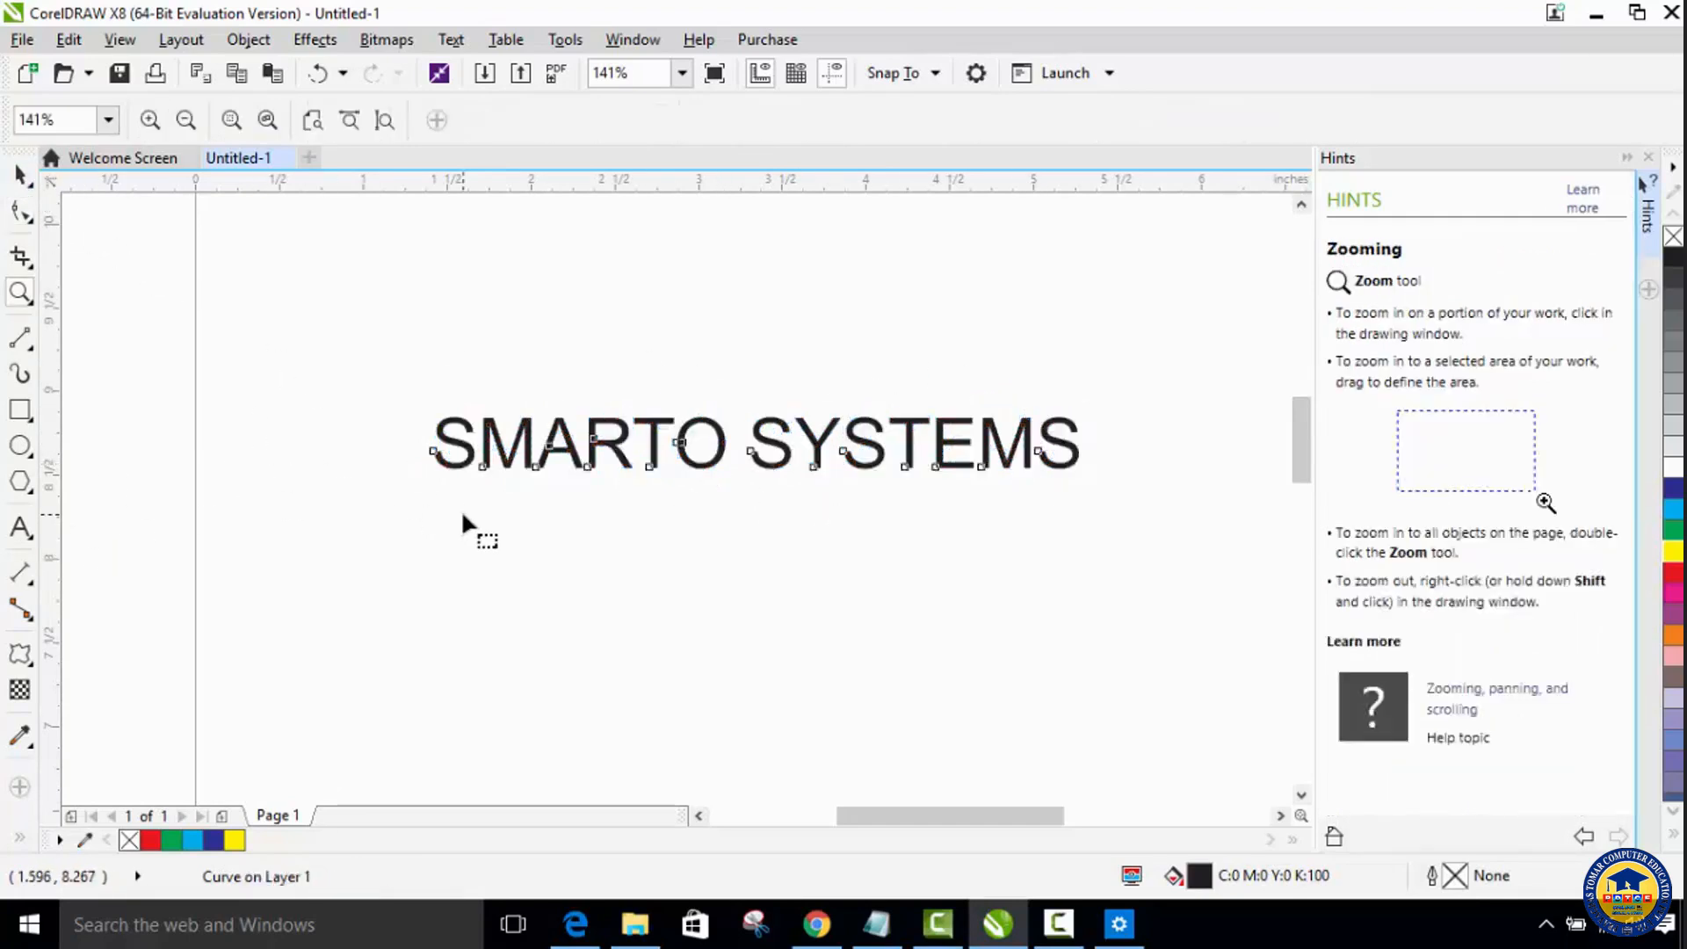
{"action": "left_click", "coordinate": [689, 429]}
{"action": "key", "text": "F10"}
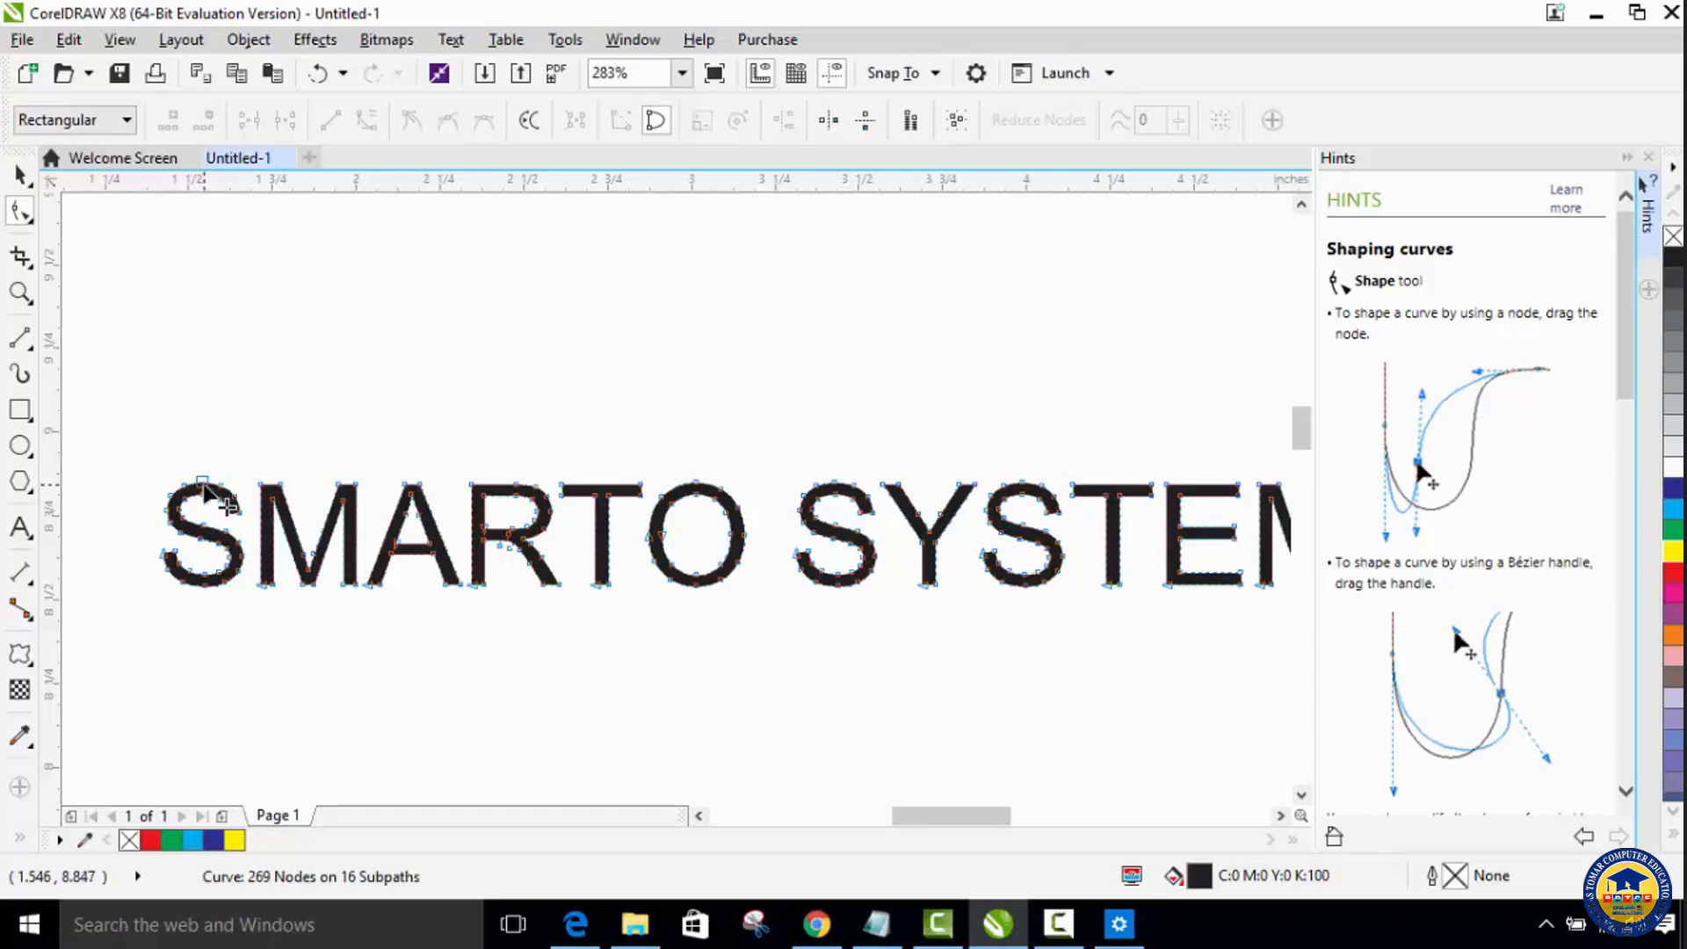
{"action": "left_click", "coordinate": [203, 482]}
{"action": "left_click_drag", "start_coordinate": [203, 482], "coordinate": [155, 507]}
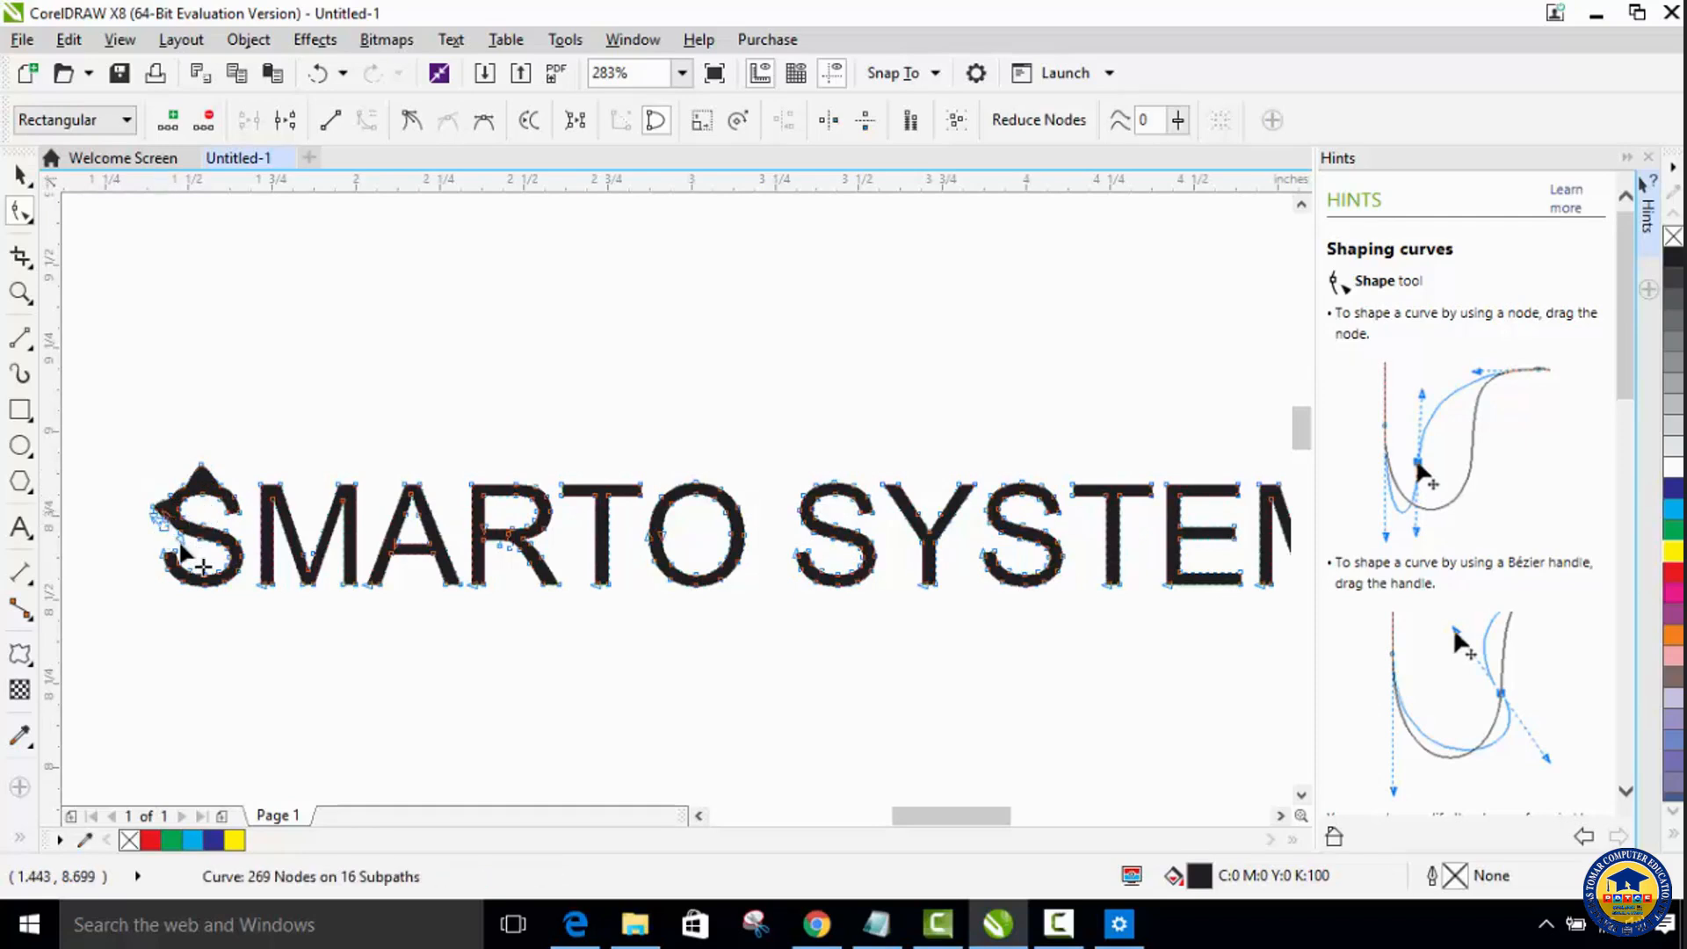
{"action": "left_click", "coordinate": [184, 580]}
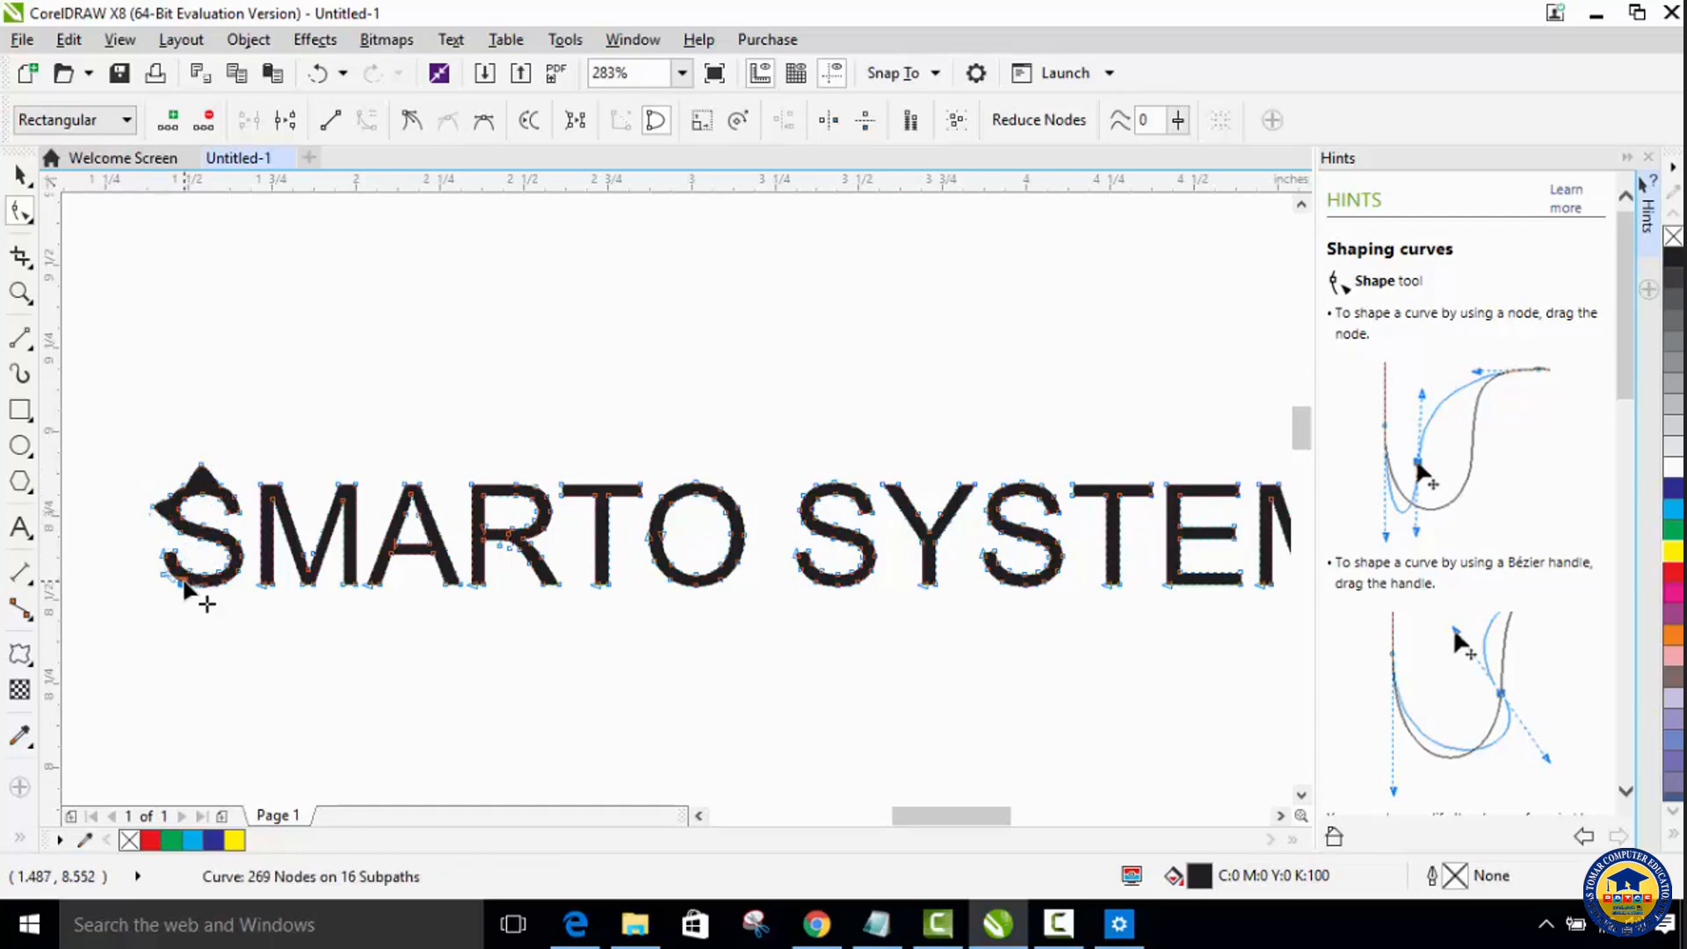
{"action": "left_click", "coordinate": [218, 646]}
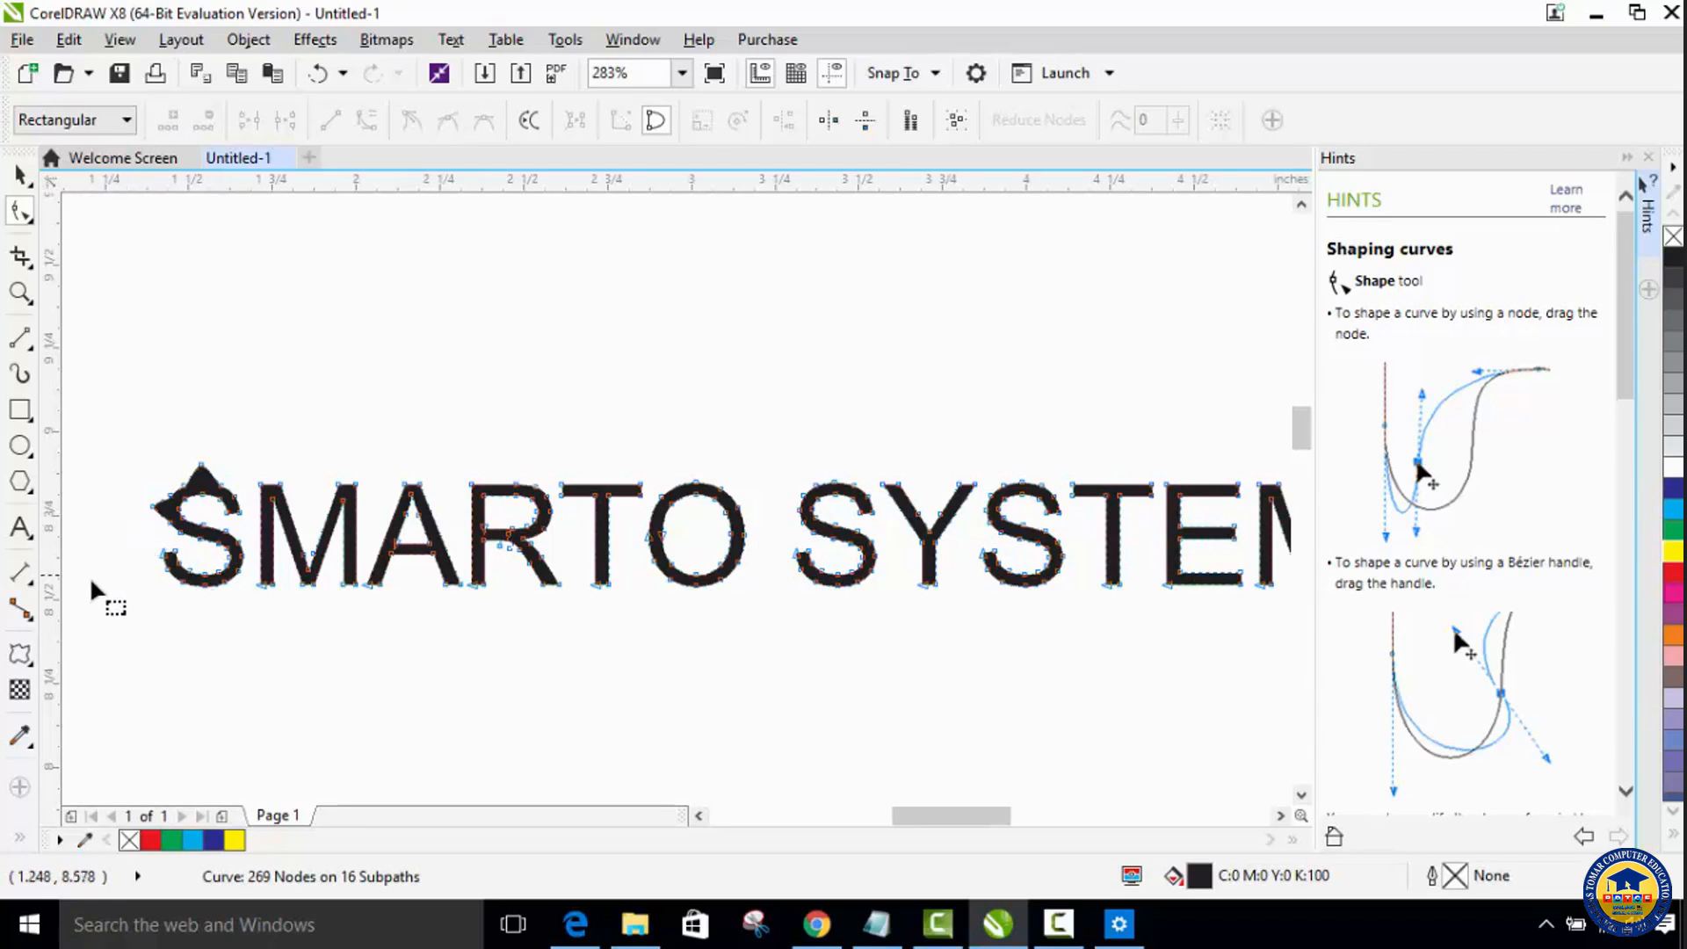
Step: Delete the spike nodes and their neighbours on the first S to smooth its upper-left outer curve
{"action": "left_click", "coordinate": [21, 298]}
{"action": "left_click", "coordinate": [195, 531]}
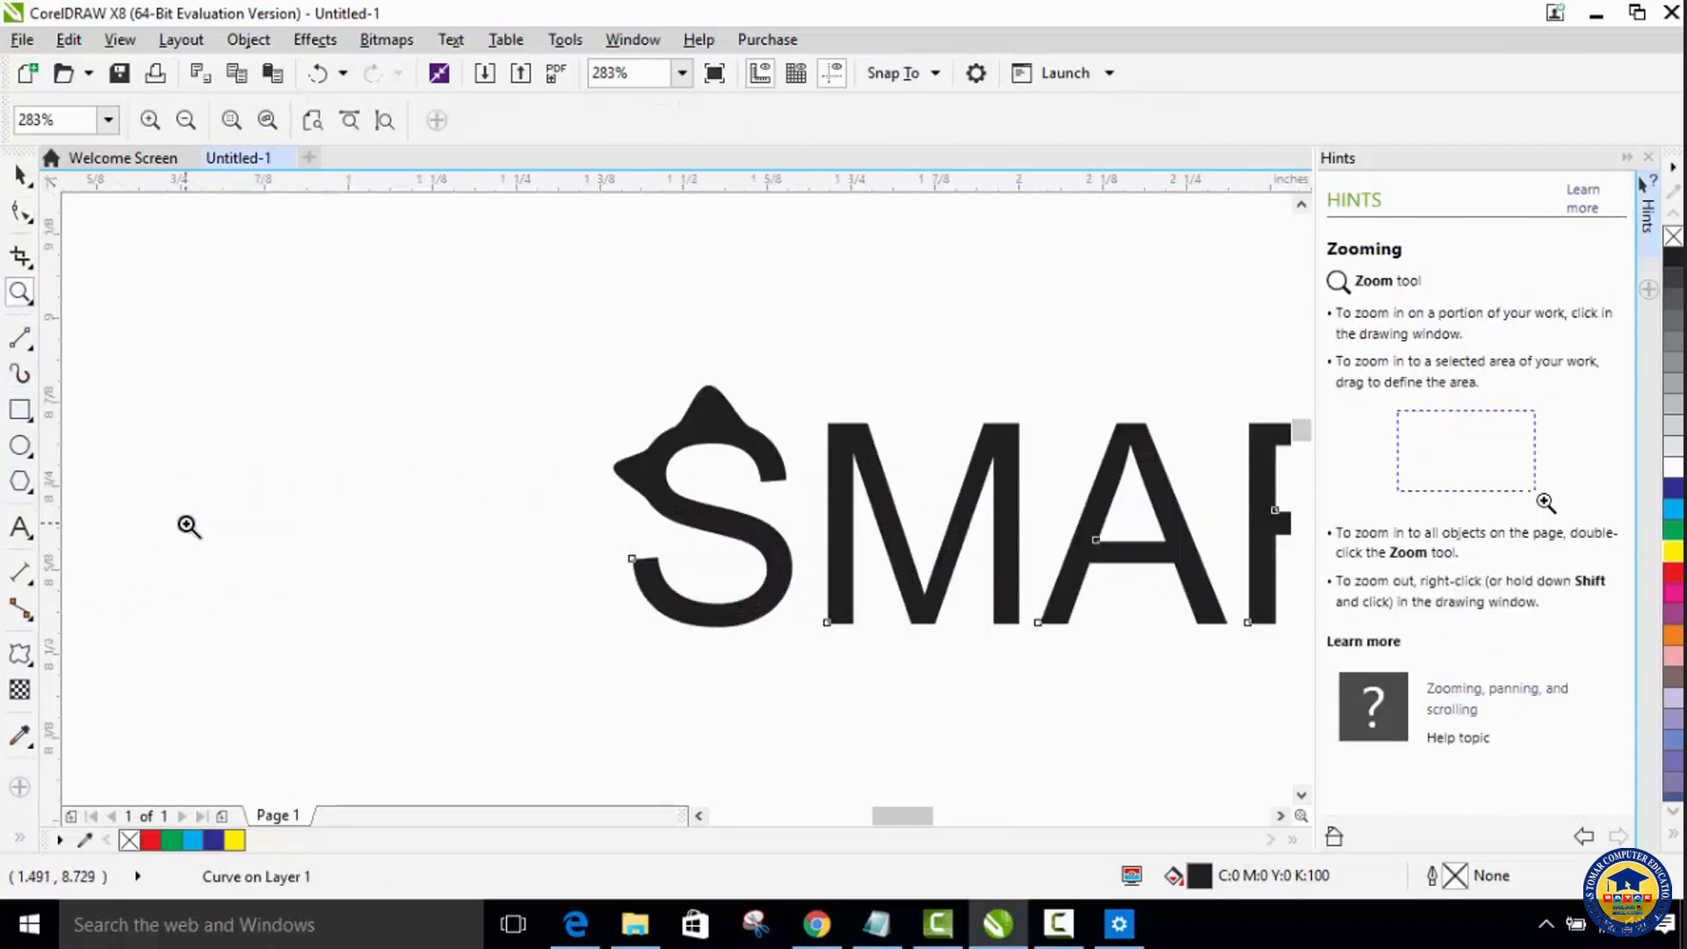
{"action": "left_click", "coordinate": [22, 210]}
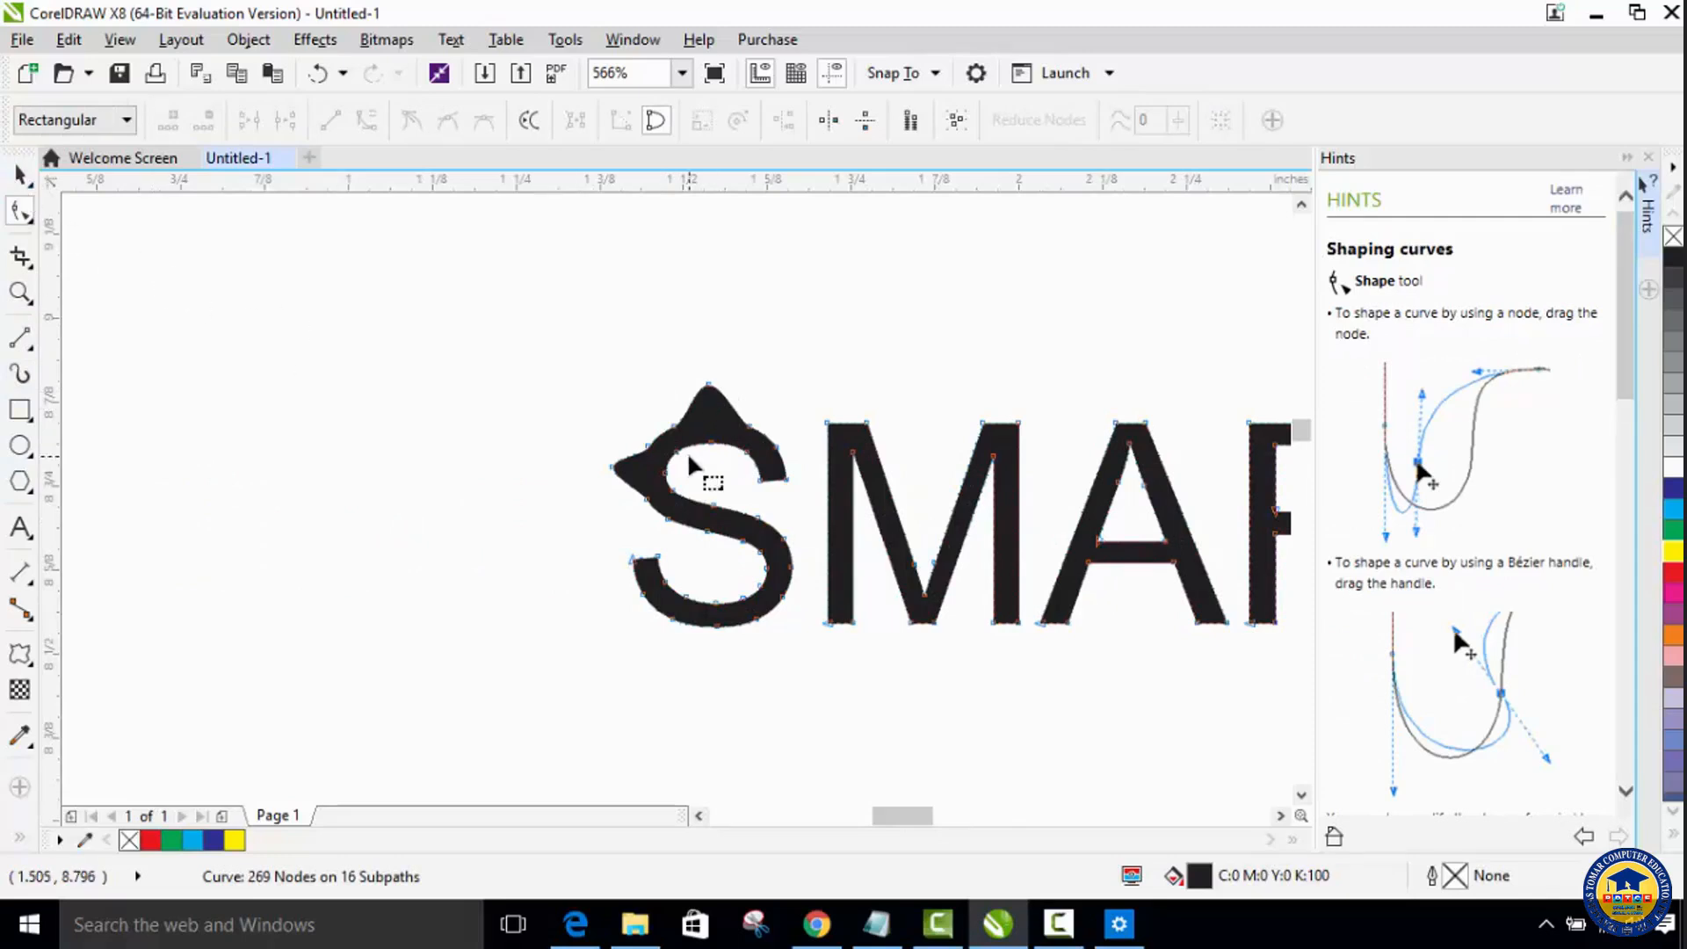
{"action": "left_click", "coordinate": [708, 385]}
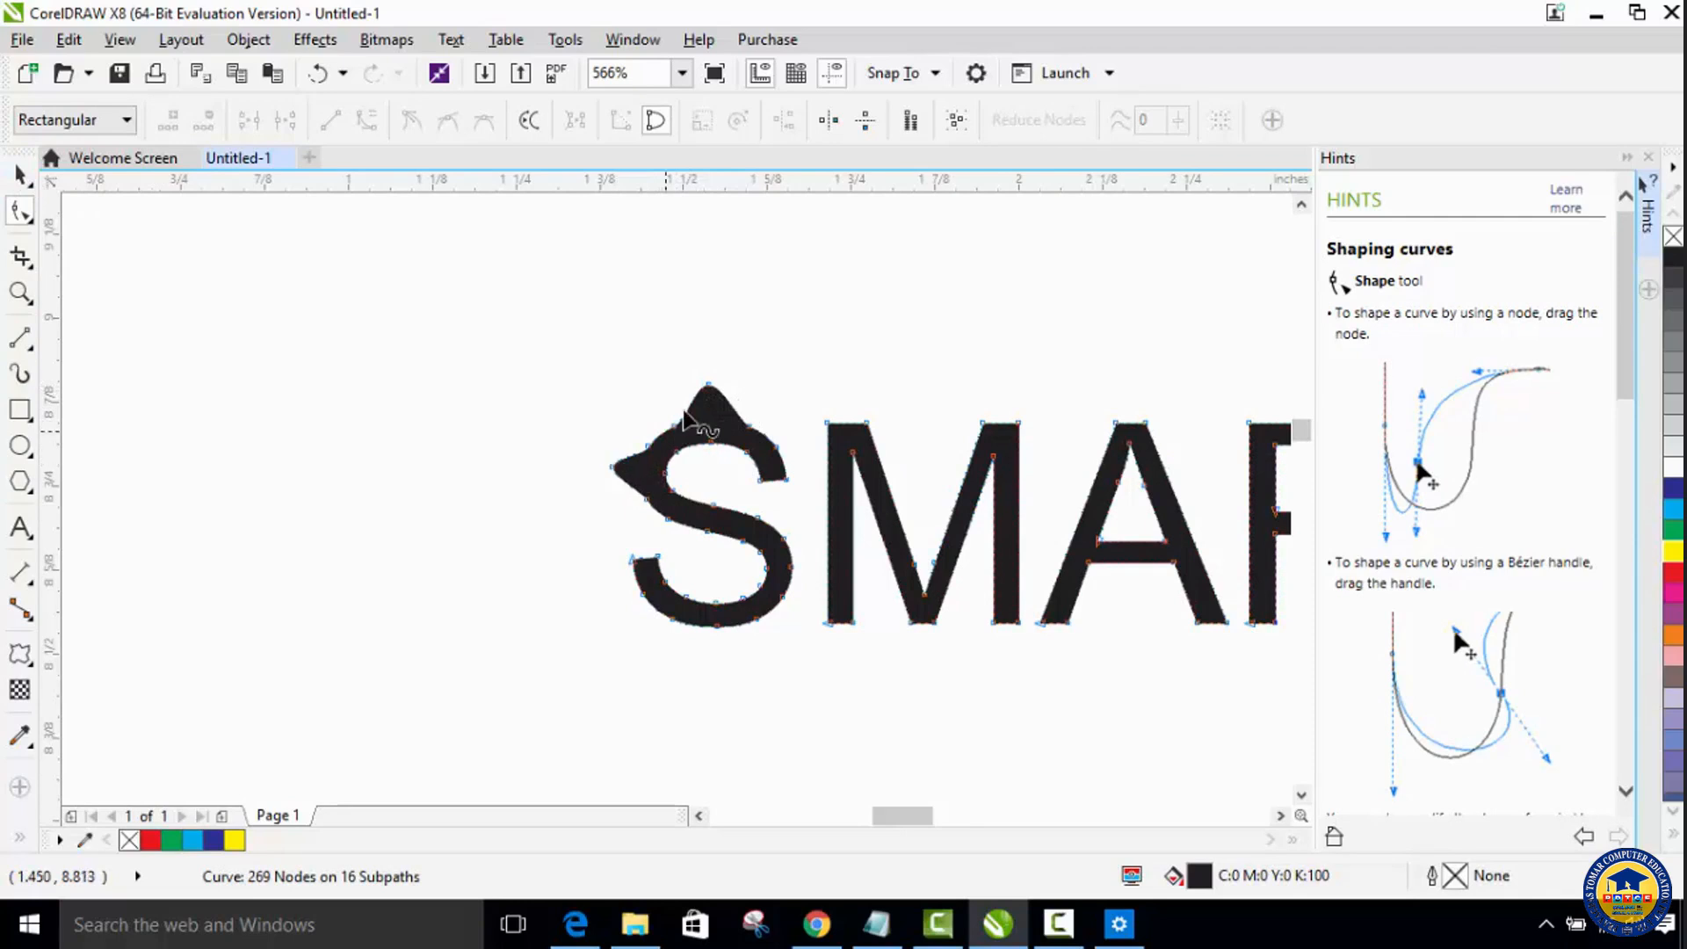
{"action": "double_click", "coordinate": [708, 385]}
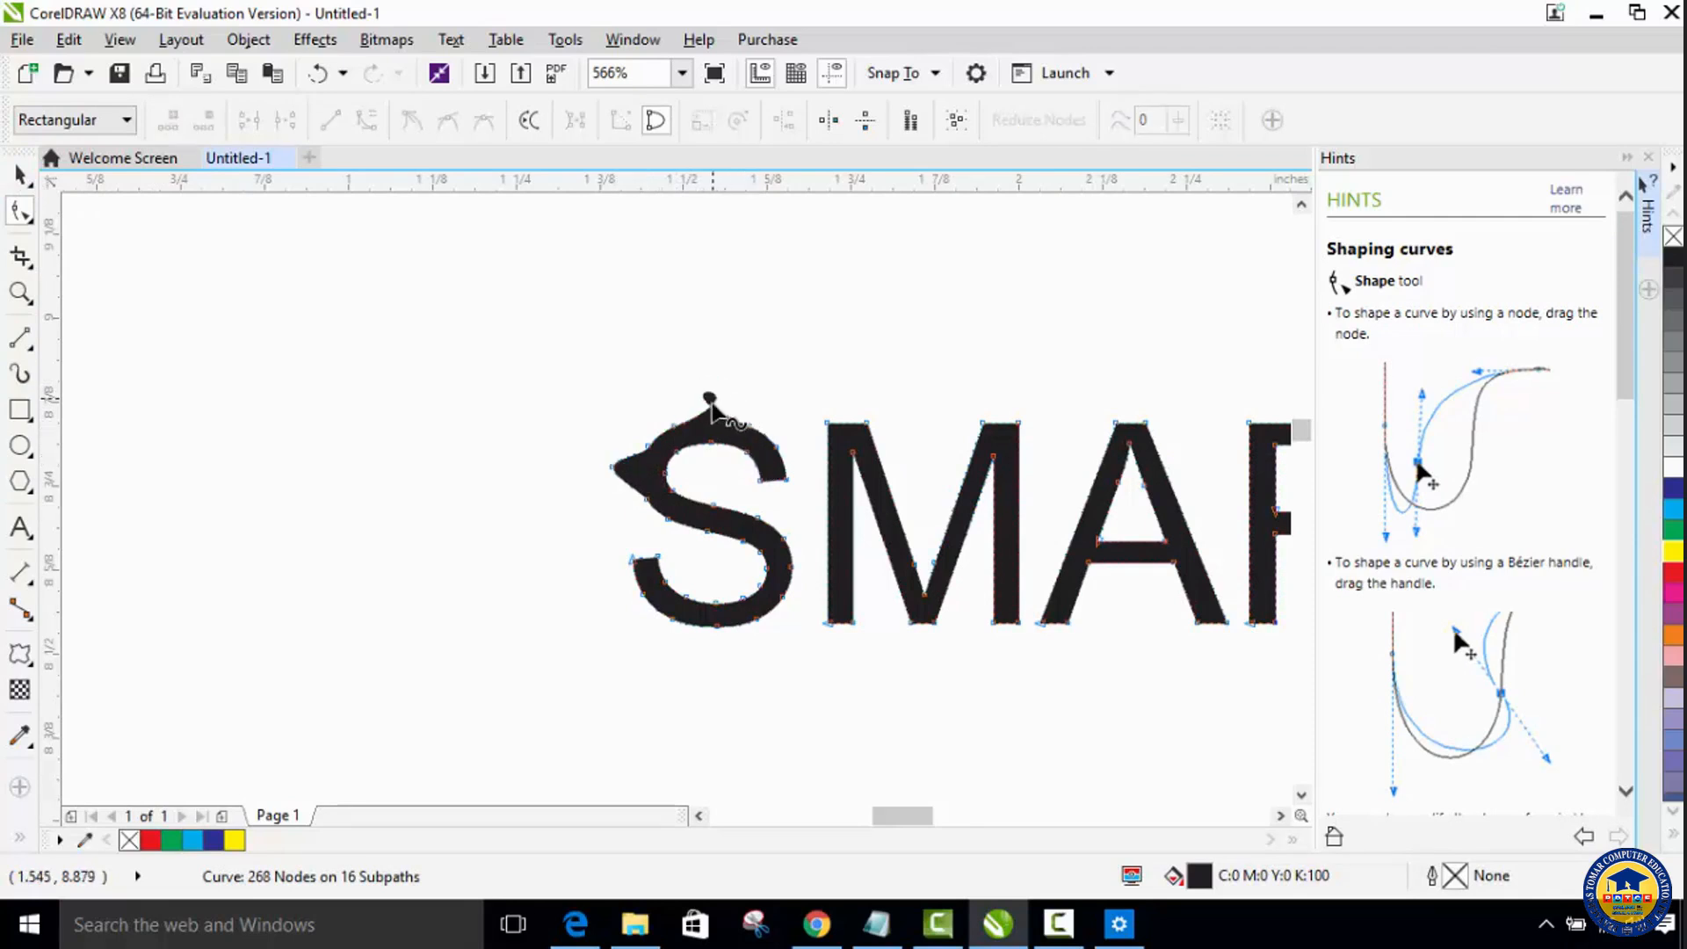
{"action": "double_click", "coordinate": [711, 402]}
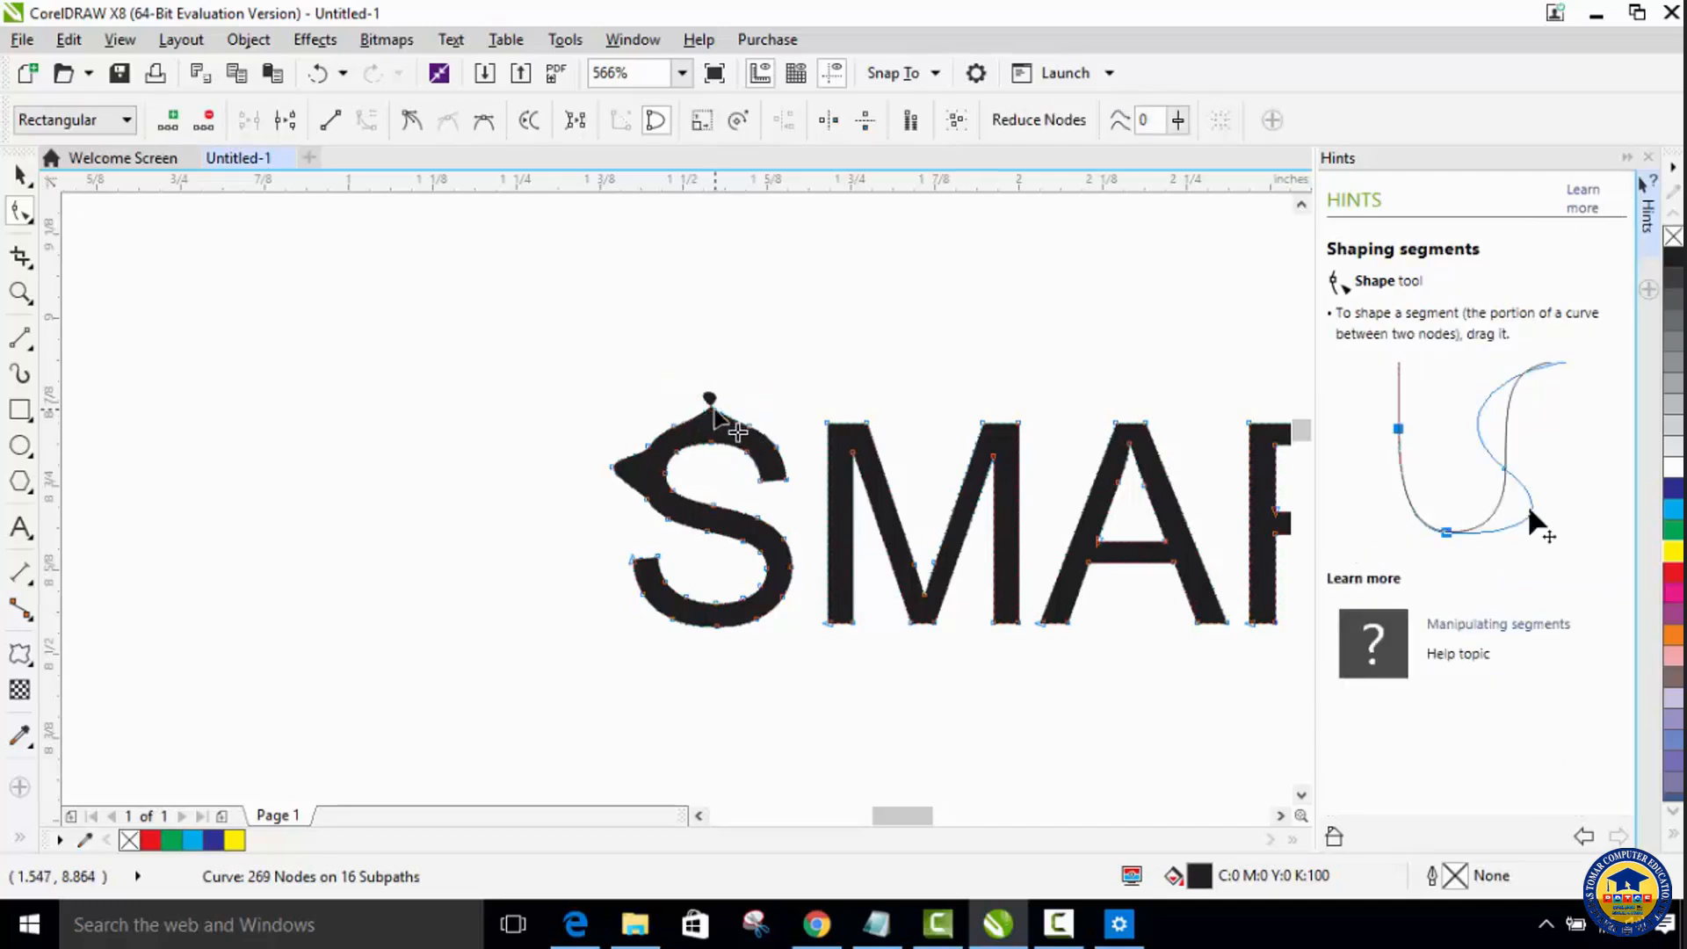
{"action": "double_click", "coordinate": [713, 410]}
{"action": "double_click", "coordinate": [672, 430]}
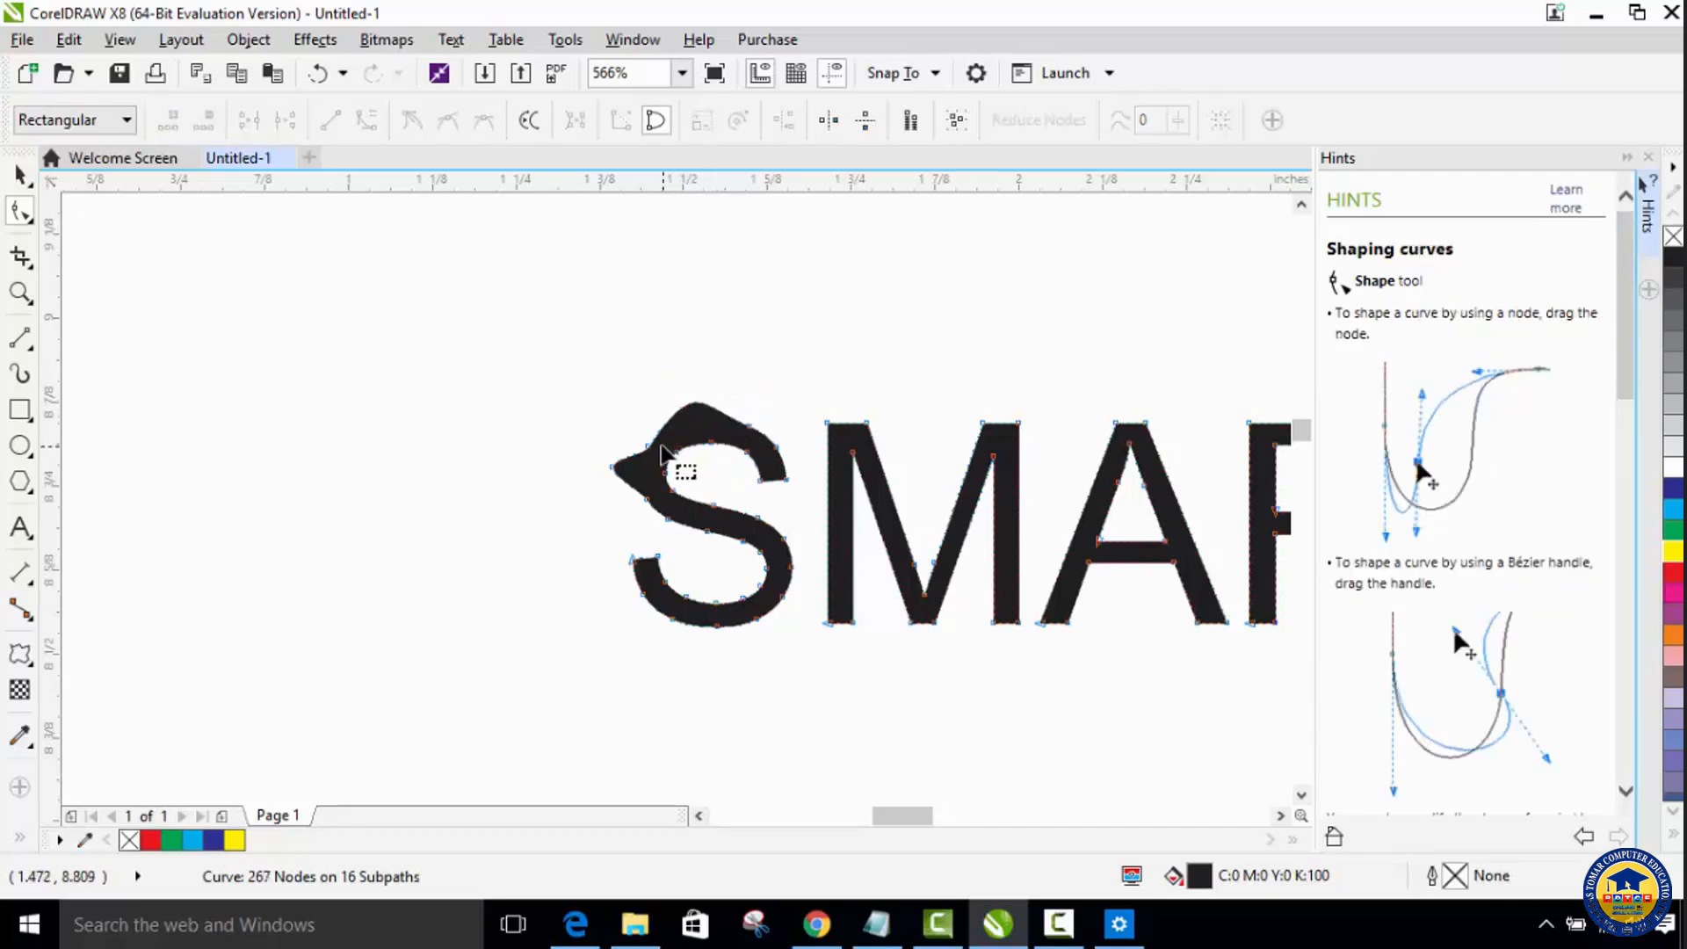
{"action": "double_click", "coordinate": [651, 451]}
{"action": "left_click", "coordinate": [613, 467]}
{"action": "double_click", "coordinate": [612, 469]}
{"action": "left_click", "coordinate": [652, 436]}
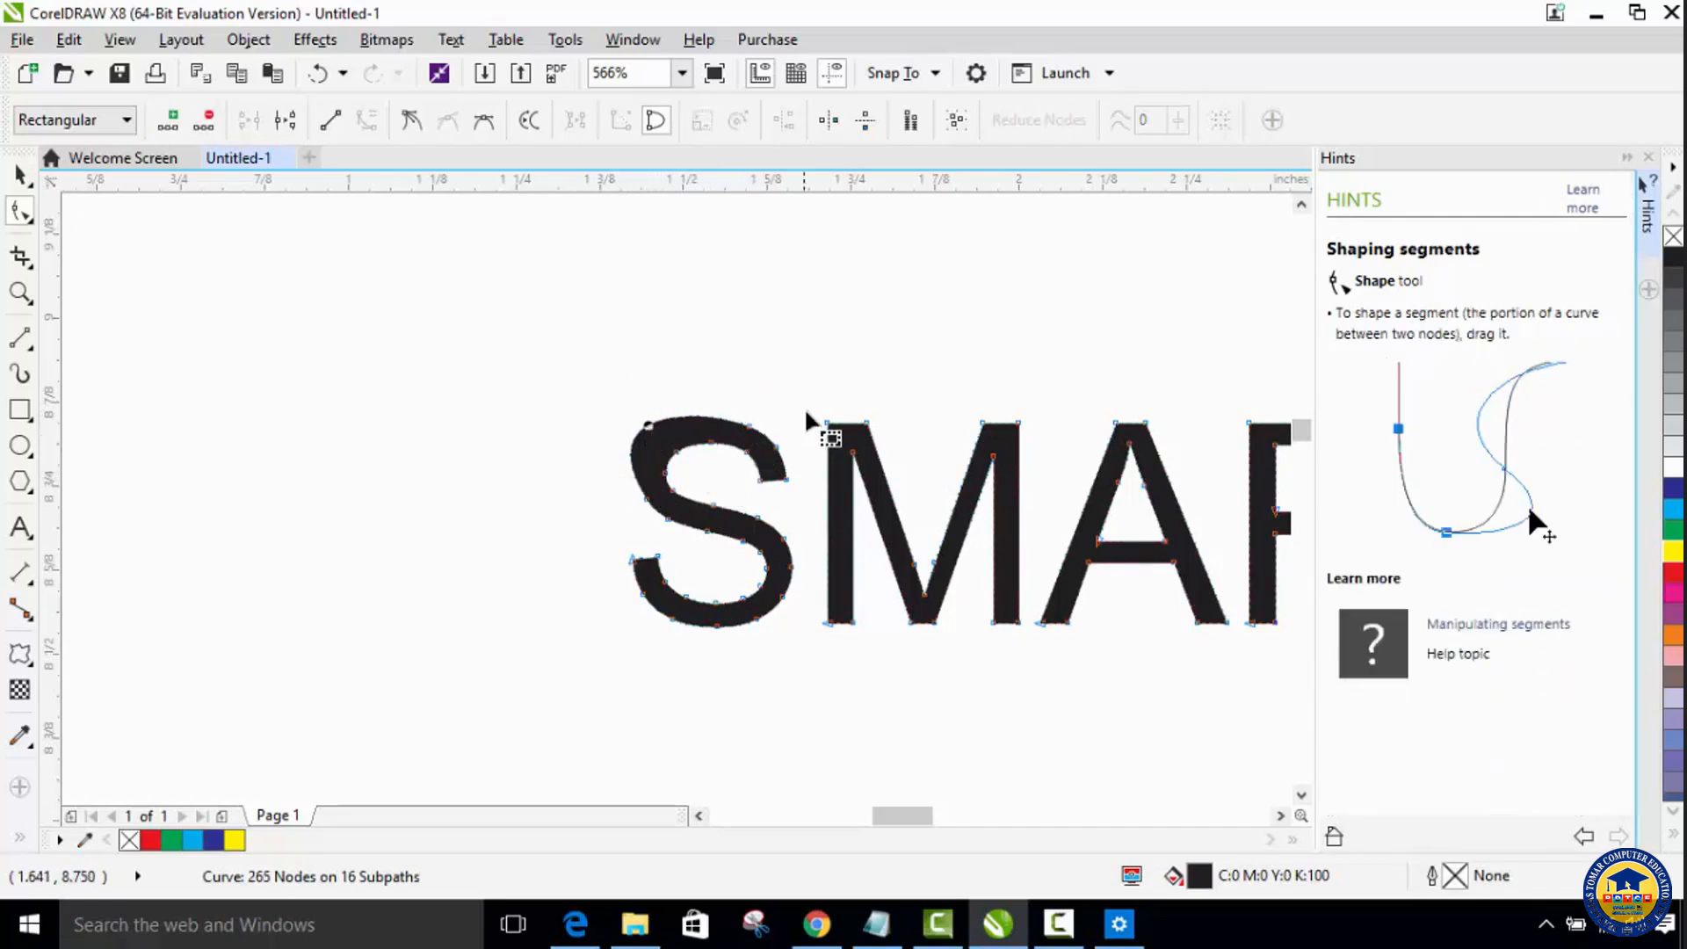
Step: Delete extra nodes on the first S's upper-right outer edge, terminal end and inner upper curve
{"action": "double_click", "coordinate": [750, 427]}
{"action": "double_click", "coordinate": [760, 481]}
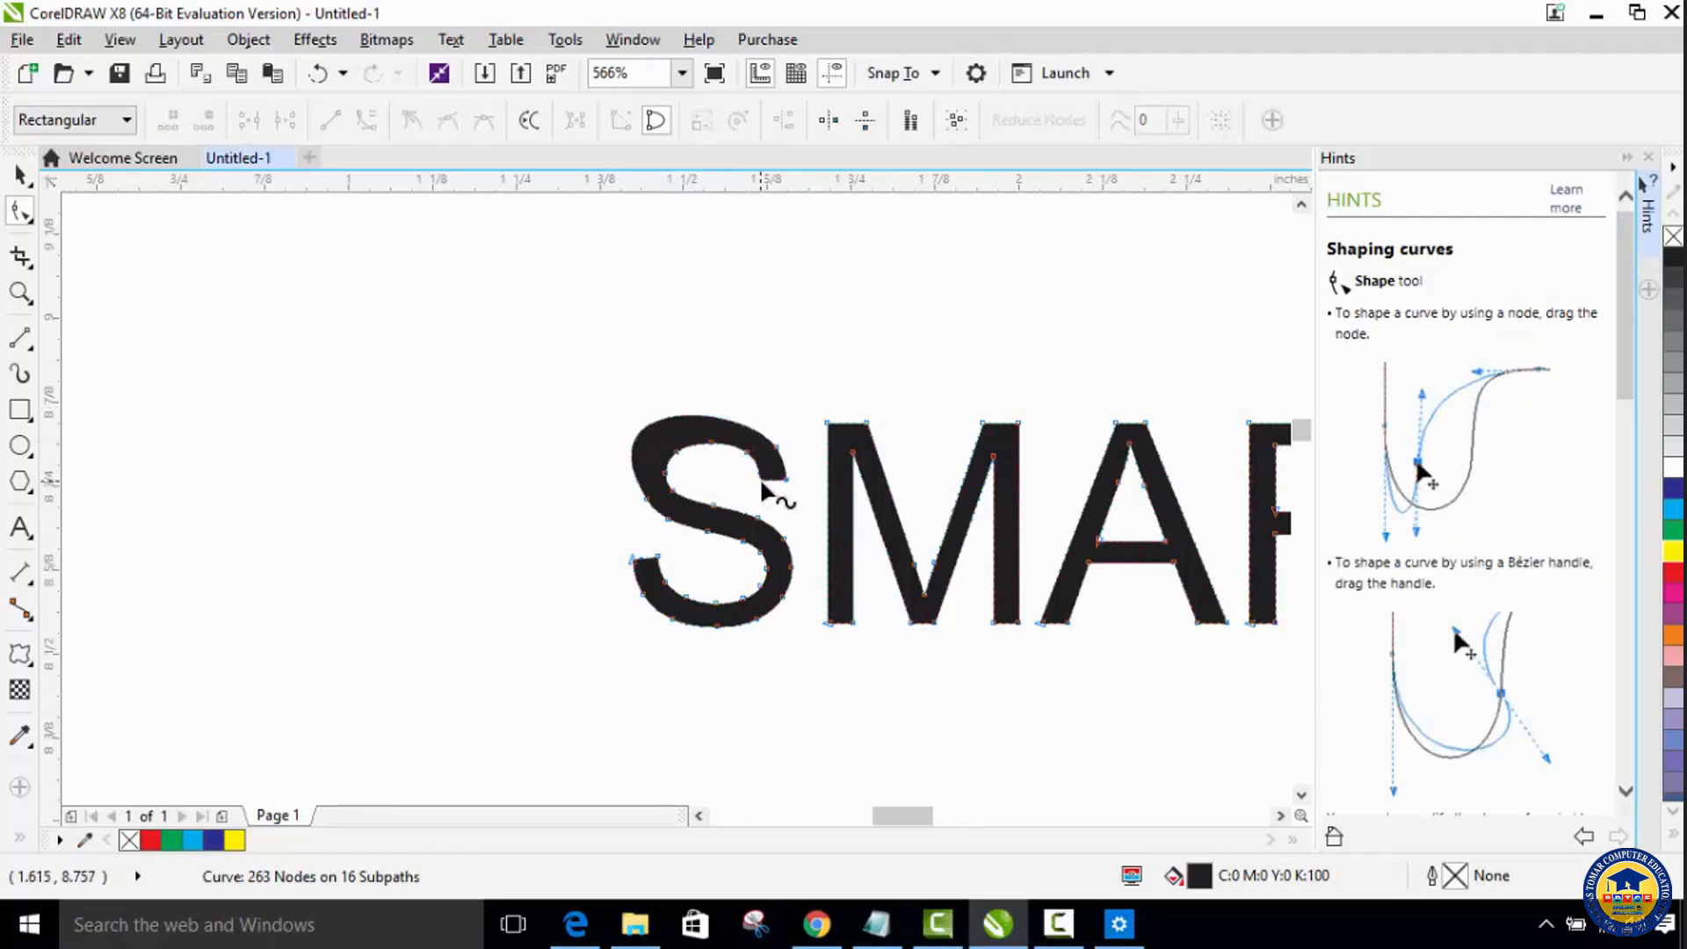
{"action": "double_click", "coordinate": [749, 470]}
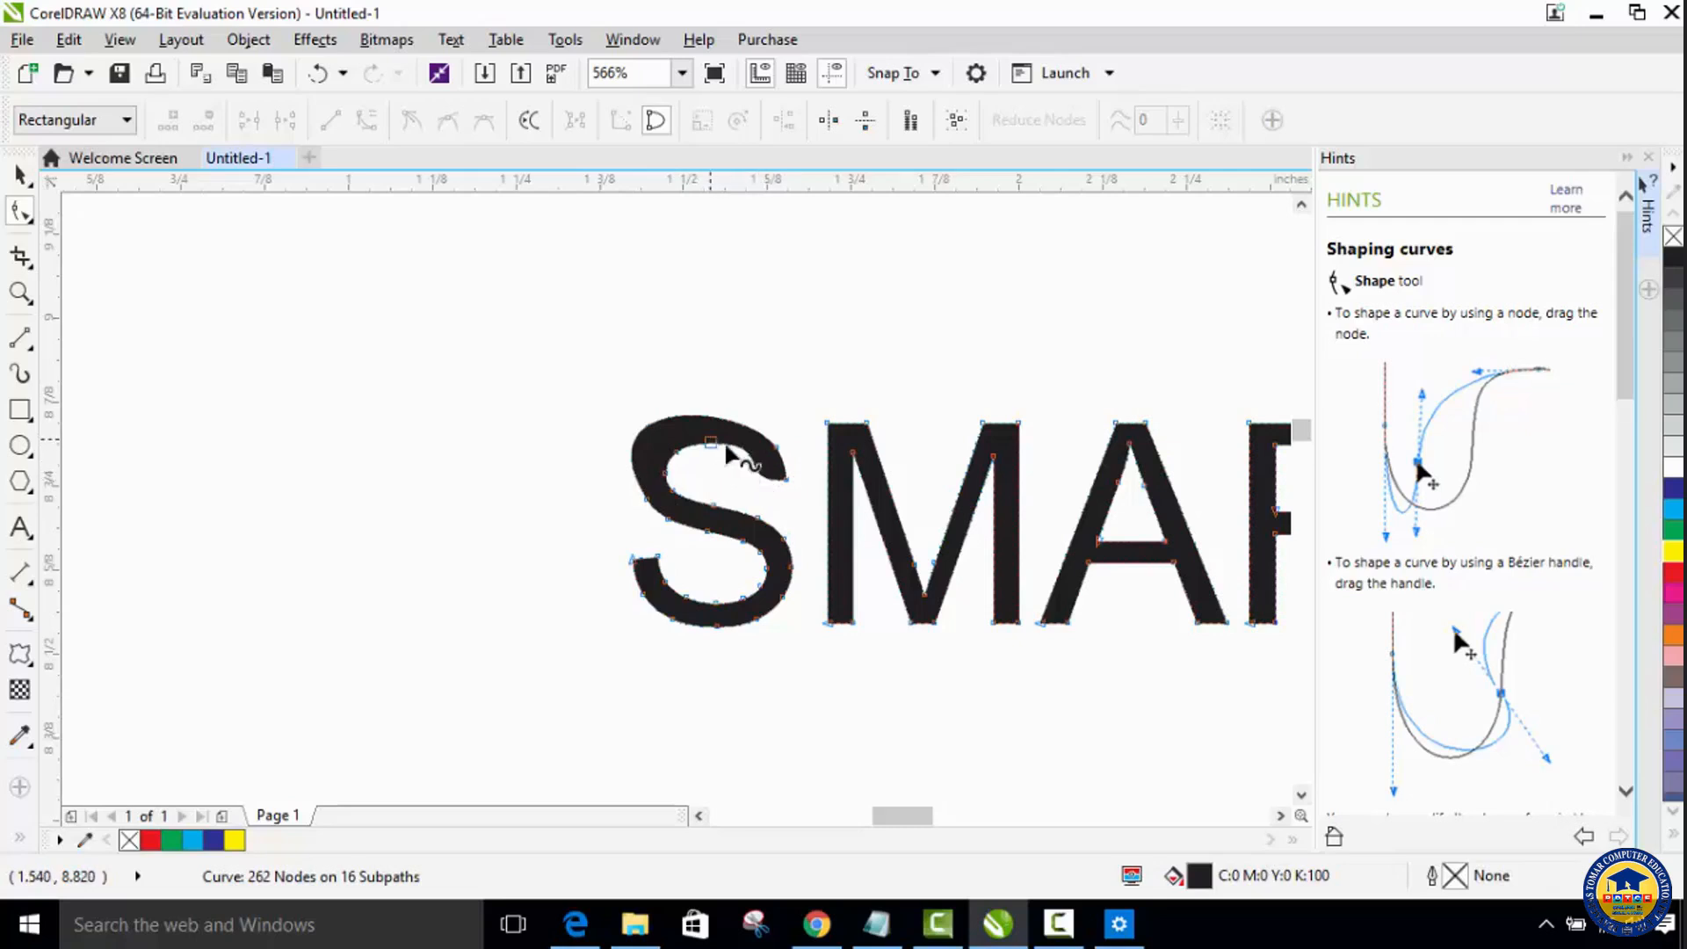
{"action": "left_click", "coordinate": [683, 461]}
{"action": "key", "text": "Delete"}
{"action": "left_click", "coordinate": [711, 442]}
{"action": "key", "text": "Delete"}
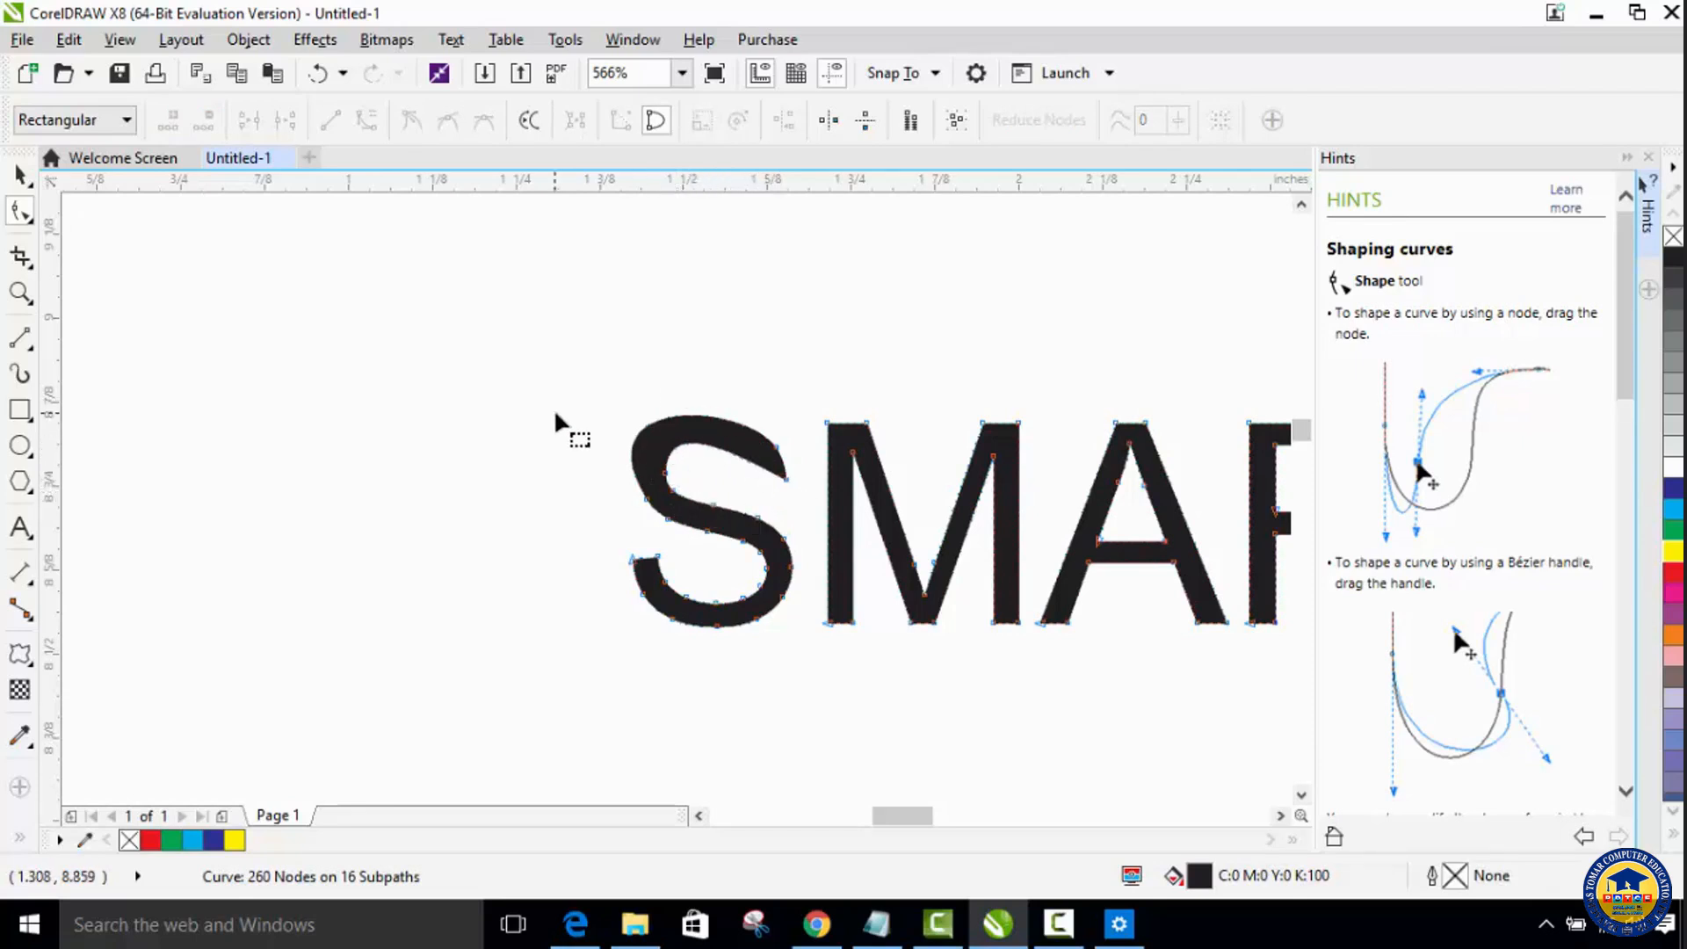
Step: Configure the Smooth tool with a nib size of 0.5 inches and a rate of 91
{"action": "left_click", "coordinate": [37, 216]}
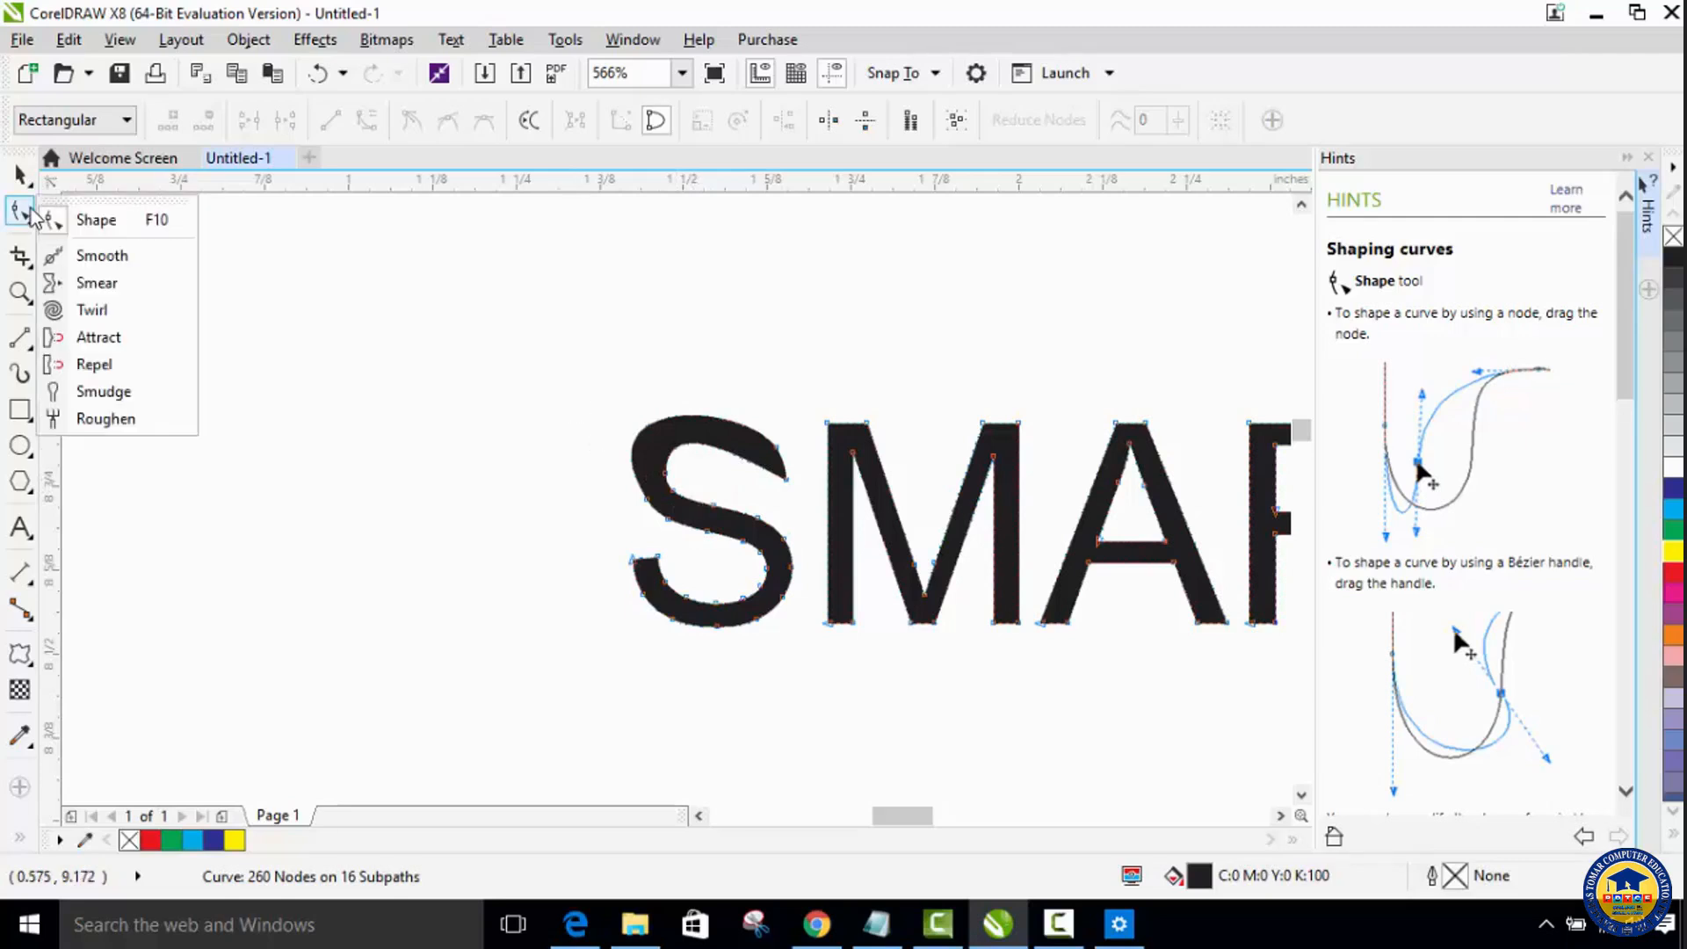
{"action": "left_click", "coordinate": [96, 256]}
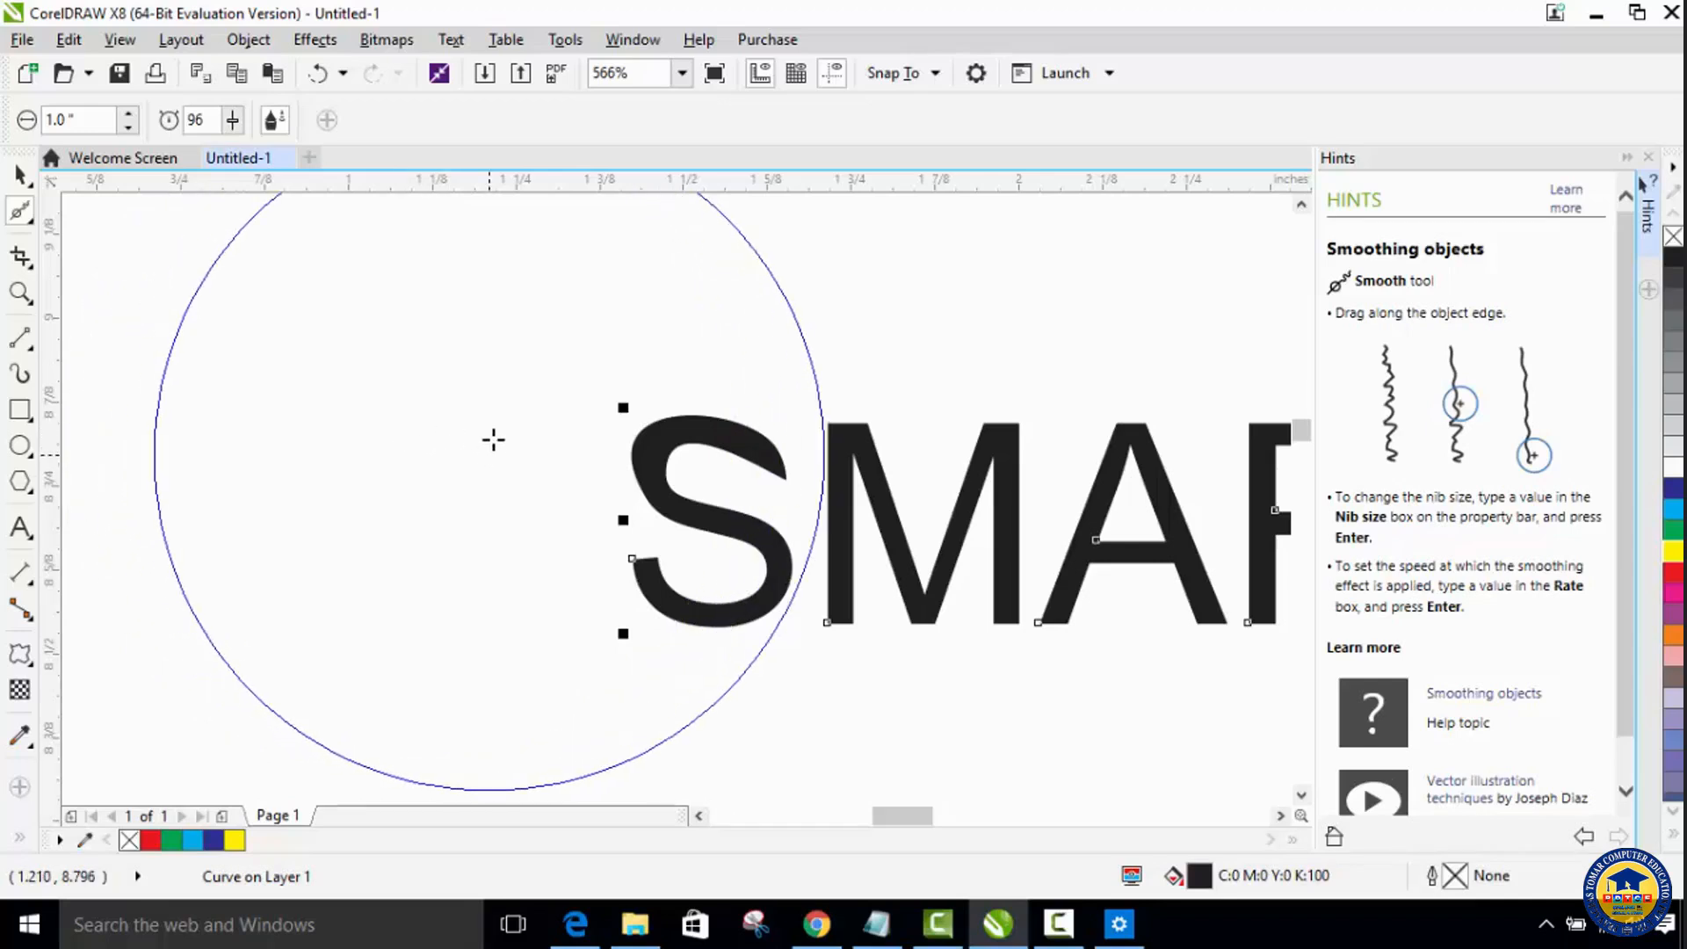
{"action": "left_click", "coordinate": [129, 128]}
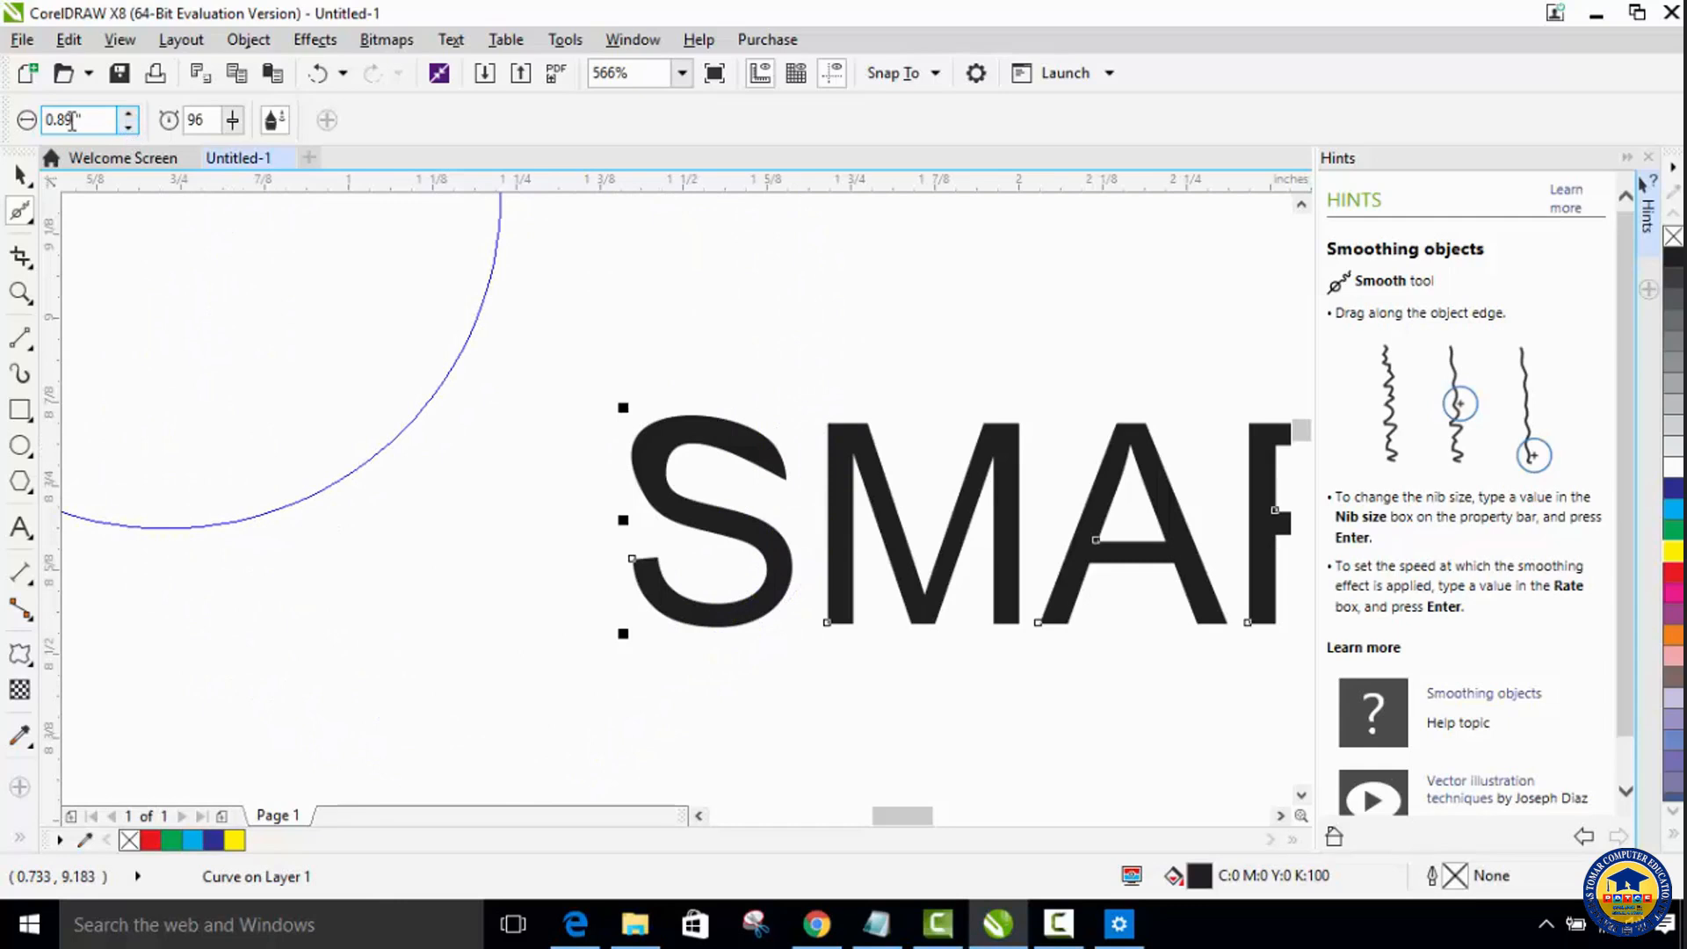
{"action": "type", "text": "5"}
{"action": "left_click_drag", "start_coordinate": [233, 120], "coordinate": [228, 121]}
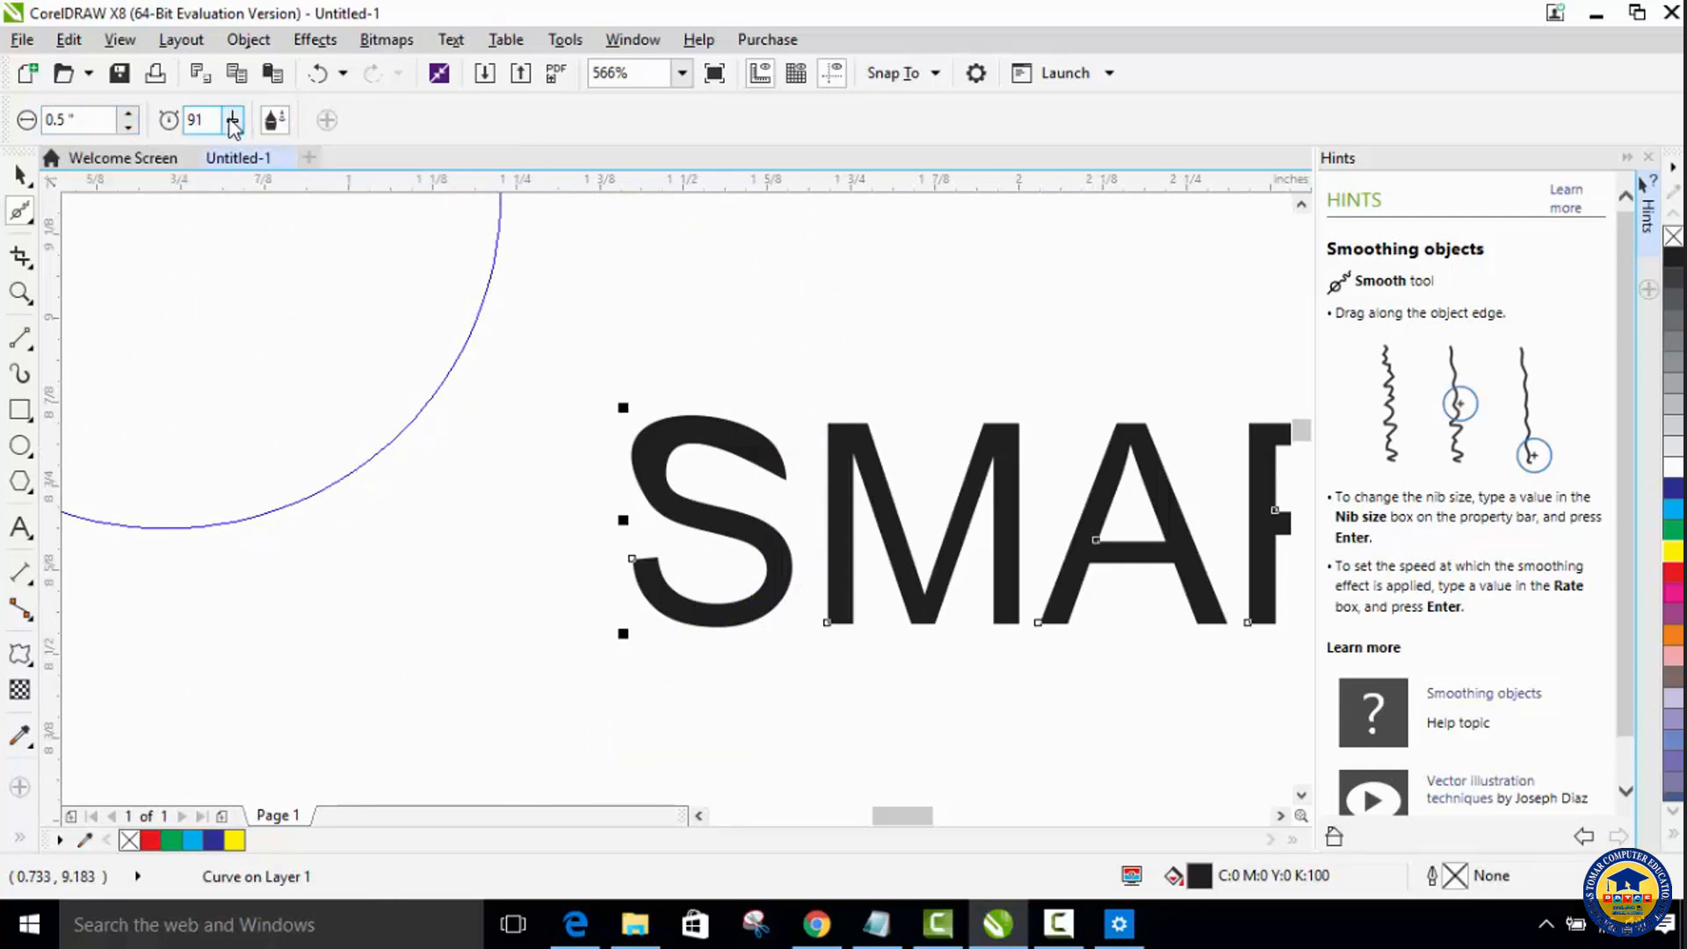
Step: Set the Smooth tool's rate to 66 and smooth the outline of the first S in SMARTO
{"action": "left_click", "coordinate": [232, 122]}
{"action": "left_click_drag", "start_coordinate": [207, 161], "coordinate": [201, 161]}
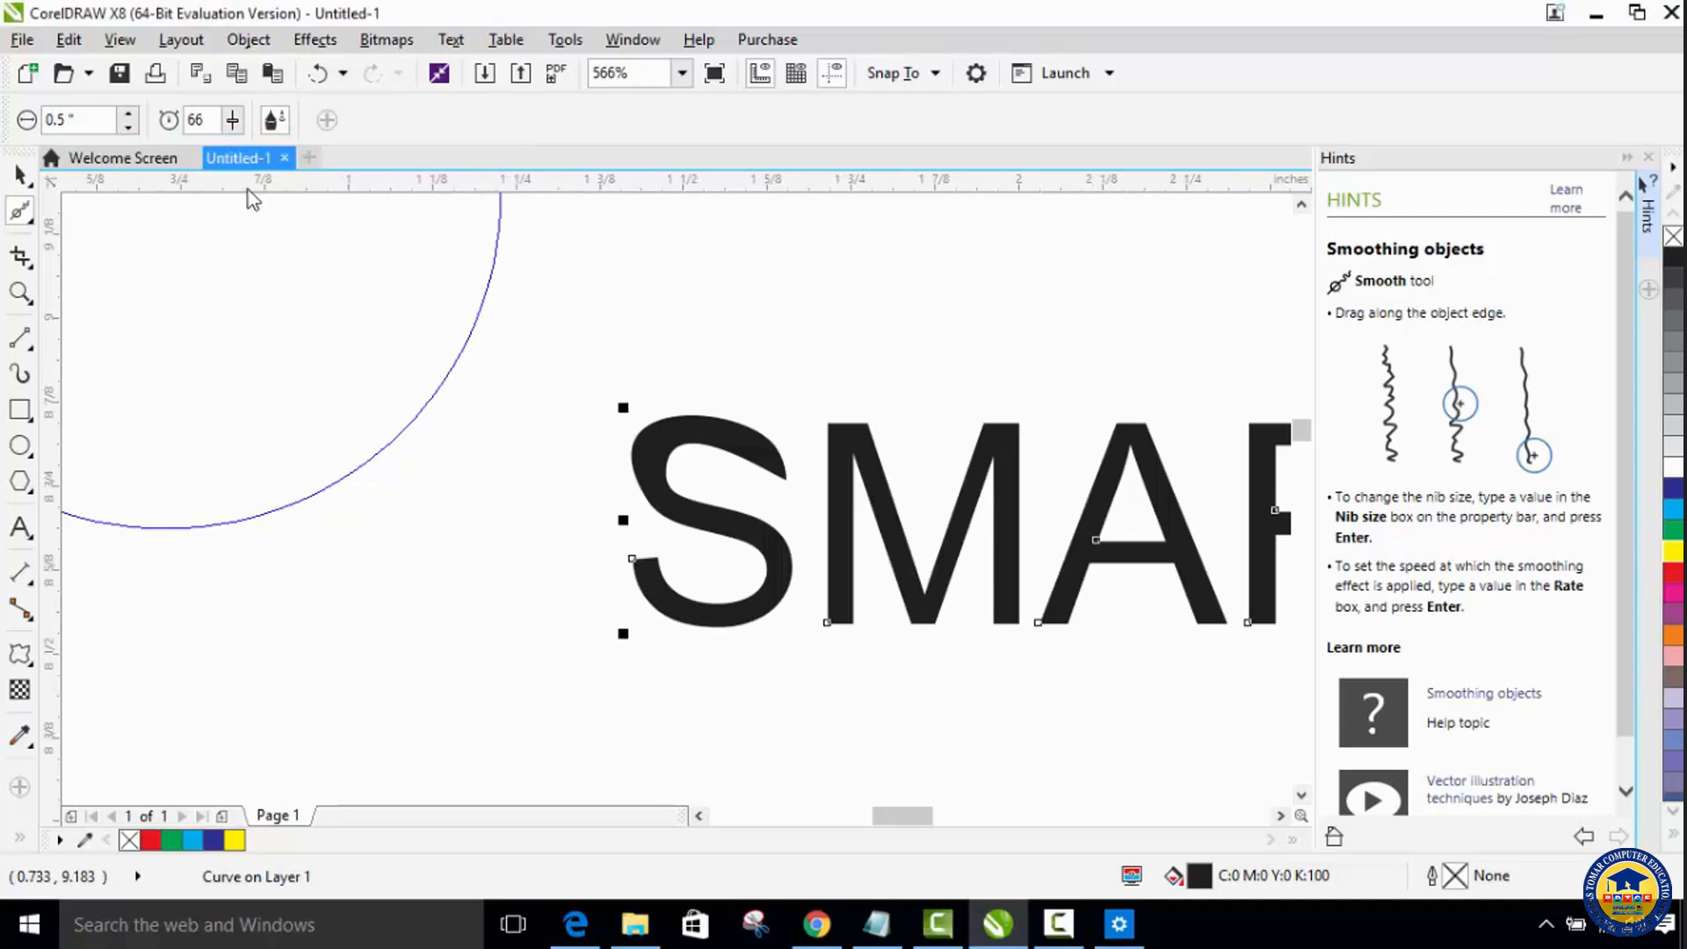
{"action": "left_click", "coordinate": [21, 175]}
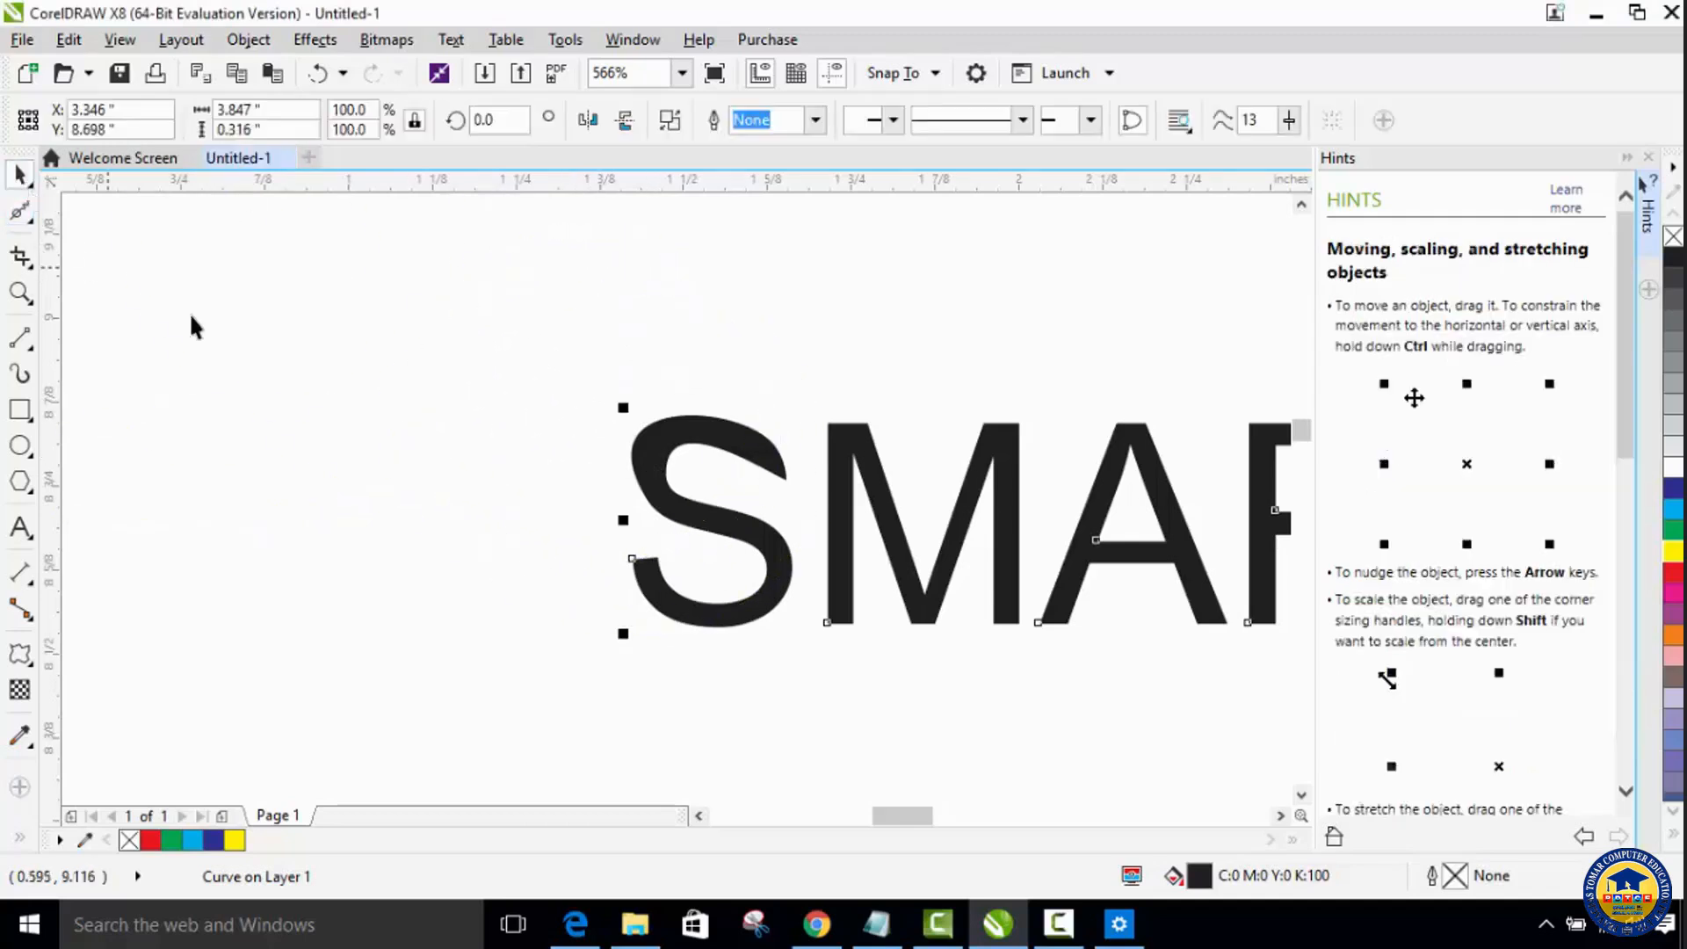
{"action": "left_click", "coordinate": [23, 213]}
{"action": "key", "text": "F10"}
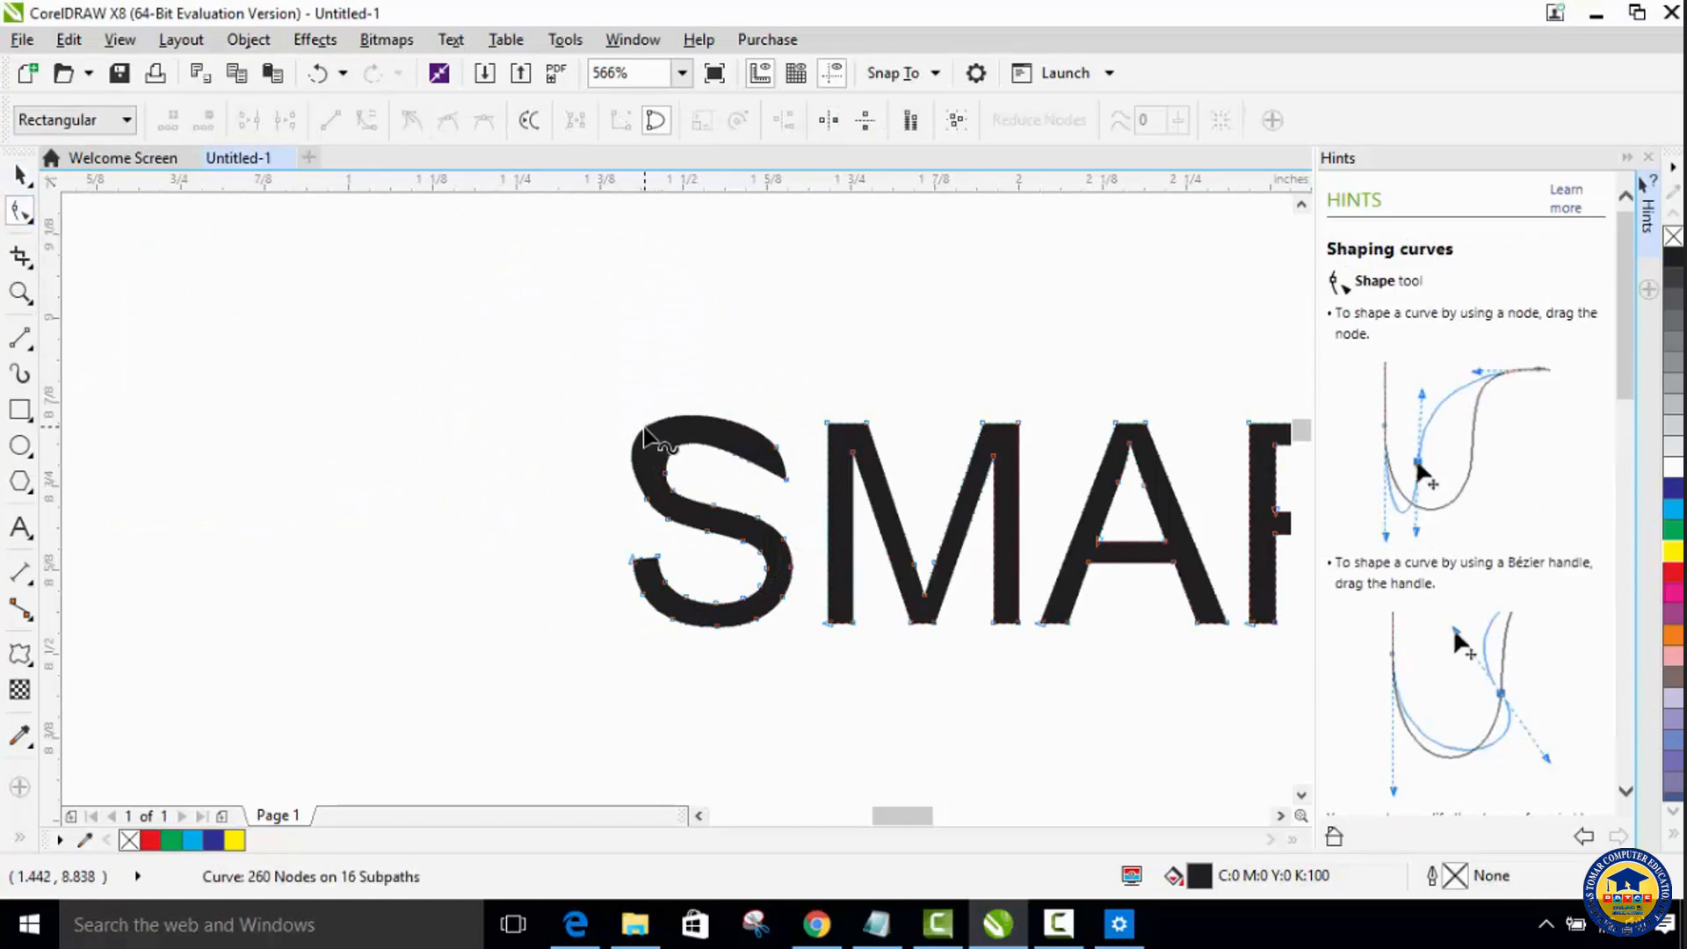
{"action": "left_click", "coordinate": [23, 212]}
{"action": "left_click", "coordinate": [92, 255]}
{"action": "mouse_move", "coordinate": [622, 482]}
{"action": "left_mouse_down"}
{"action": "mouse_move", "coordinate": [640, 443]}
{"action": "mouse_move", "coordinate": [634, 467]}
{"action": "mouse_move", "coordinate": [691, 433]}
{"action": "mouse_move", "coordinate": [693, 471]}
{"action": "mouse_move", "coordinate": [676, 435]}
{"action": "mouse_move", "coordinate": [737, 611]}
{"action": "mouse_move", "coordinate": [724, 622]}
{"action": "mouse_move", "coordinate": [673, 452]}
{"action": "left_mouse_up"}
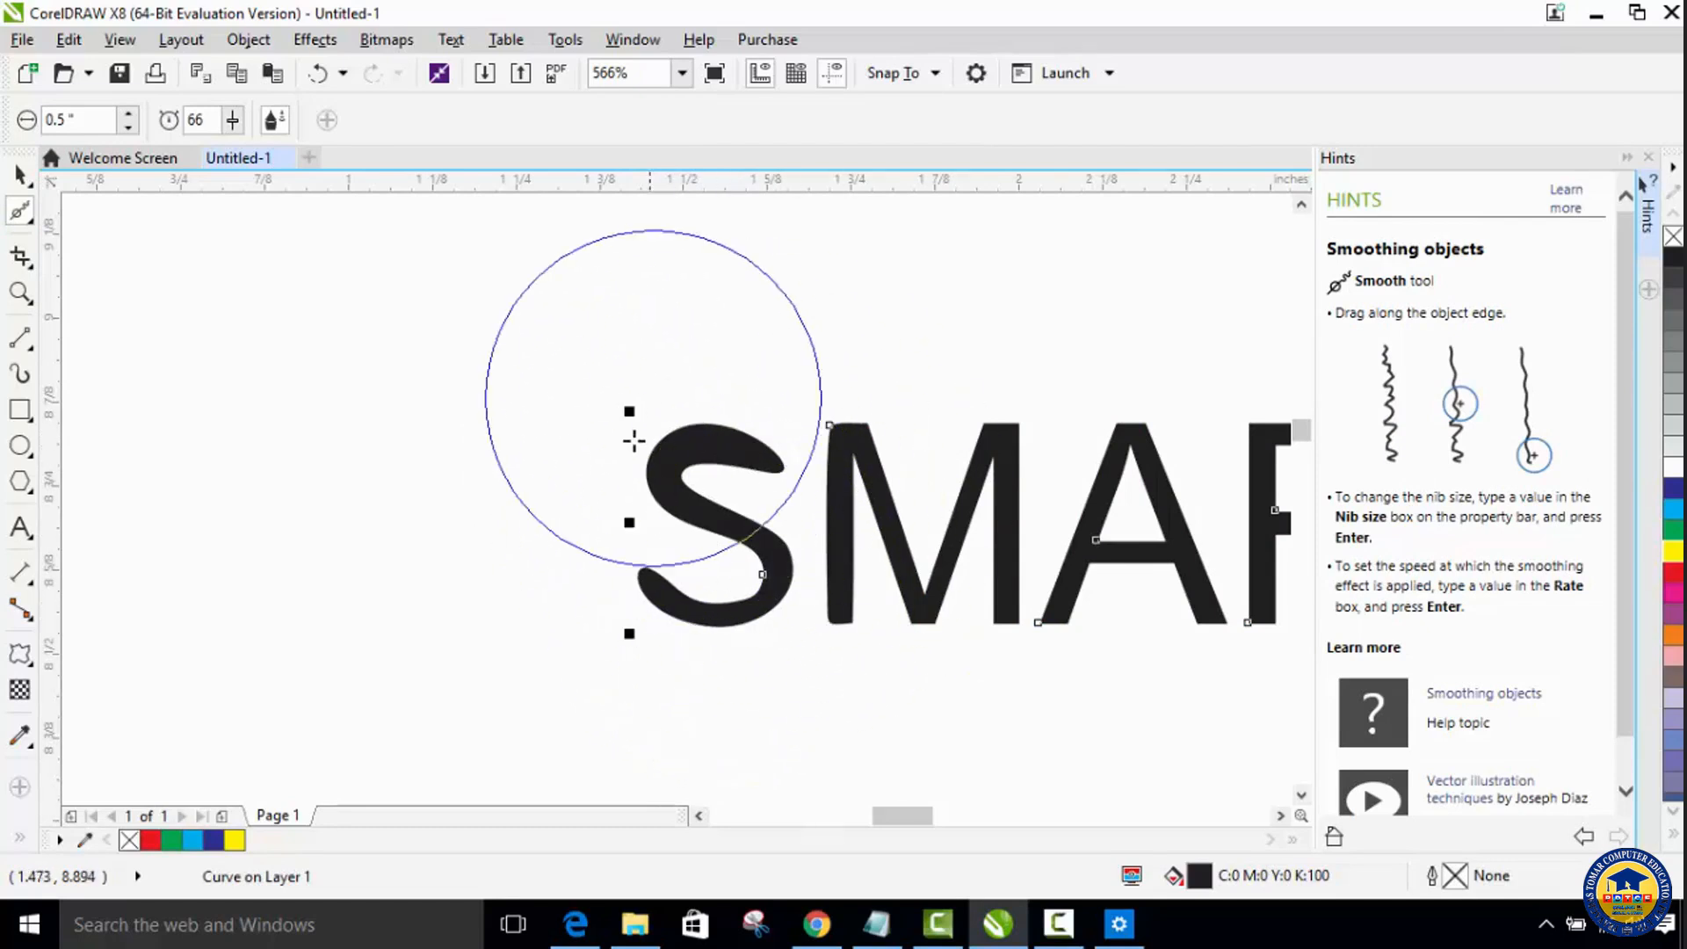
Step: Smooth the outlines of the letters M, A, R, T and O in SMARTO and the first S of SYSTEMS
{"action": "left_click_drag", "start_coordinate": [919, 819], "coordinate": [939, 819]}
{"action": "left_click_drag", "start_coordinate": [452, 460], "coordinate": [448, 445]}
{"action": "mouse_move", "coordinate": [574, 469]}
{"action": "left_mouse_down"}
{"action": "mouse_move", "coordinate": [554, 474]}
{"action": "mouse_move", "coordinate": [728, 522]}
{"action": "left_mouse_up"}
{"action": "mouse_move", "coordinate": [727, 522]}
{"action": "left_mouse_down"}
{"action": "mouse_move", "coordinate": [964, 501]}
{"action": "mouse_move", "coordinate": [939, 515]}
{"action": "mouse_move", "coordinate": [960, 516]}
{"action": "mouse_move", "coordinate": [1099, 489]}
{"action": "mouse_move", "coordinate": [1137, 589]}
{"action": "mouse_move", "coordinate": [1205, 621]}
{"action": "mouse_move", "coordinate": [945, 826]}
{"action": "mouse_move", "coordinate": [981, 826]}
{"action": "left_mouse_up"}
{"action": "mouse_move", "coordinate": [579, 535]}
{"action": "left_mouse_down"}
{"action": "mouse_move", "coordinate": [572, 486]}
{"action": "mouse_move", "coordinate": [535, 459]}
{"action": "mouse_move", "coordinate": [849, 514]}
{"action": "mouse_move", "coordinate": [814, 483]}
{"action": "mouse_move", "coordinate": [882, 512]}
{"action": "mouse_move", "coordinate": [821, 512]}
{"action": "mouse_move", "coordinate": [851, 531]}
{"action": "left_mouse_up"}
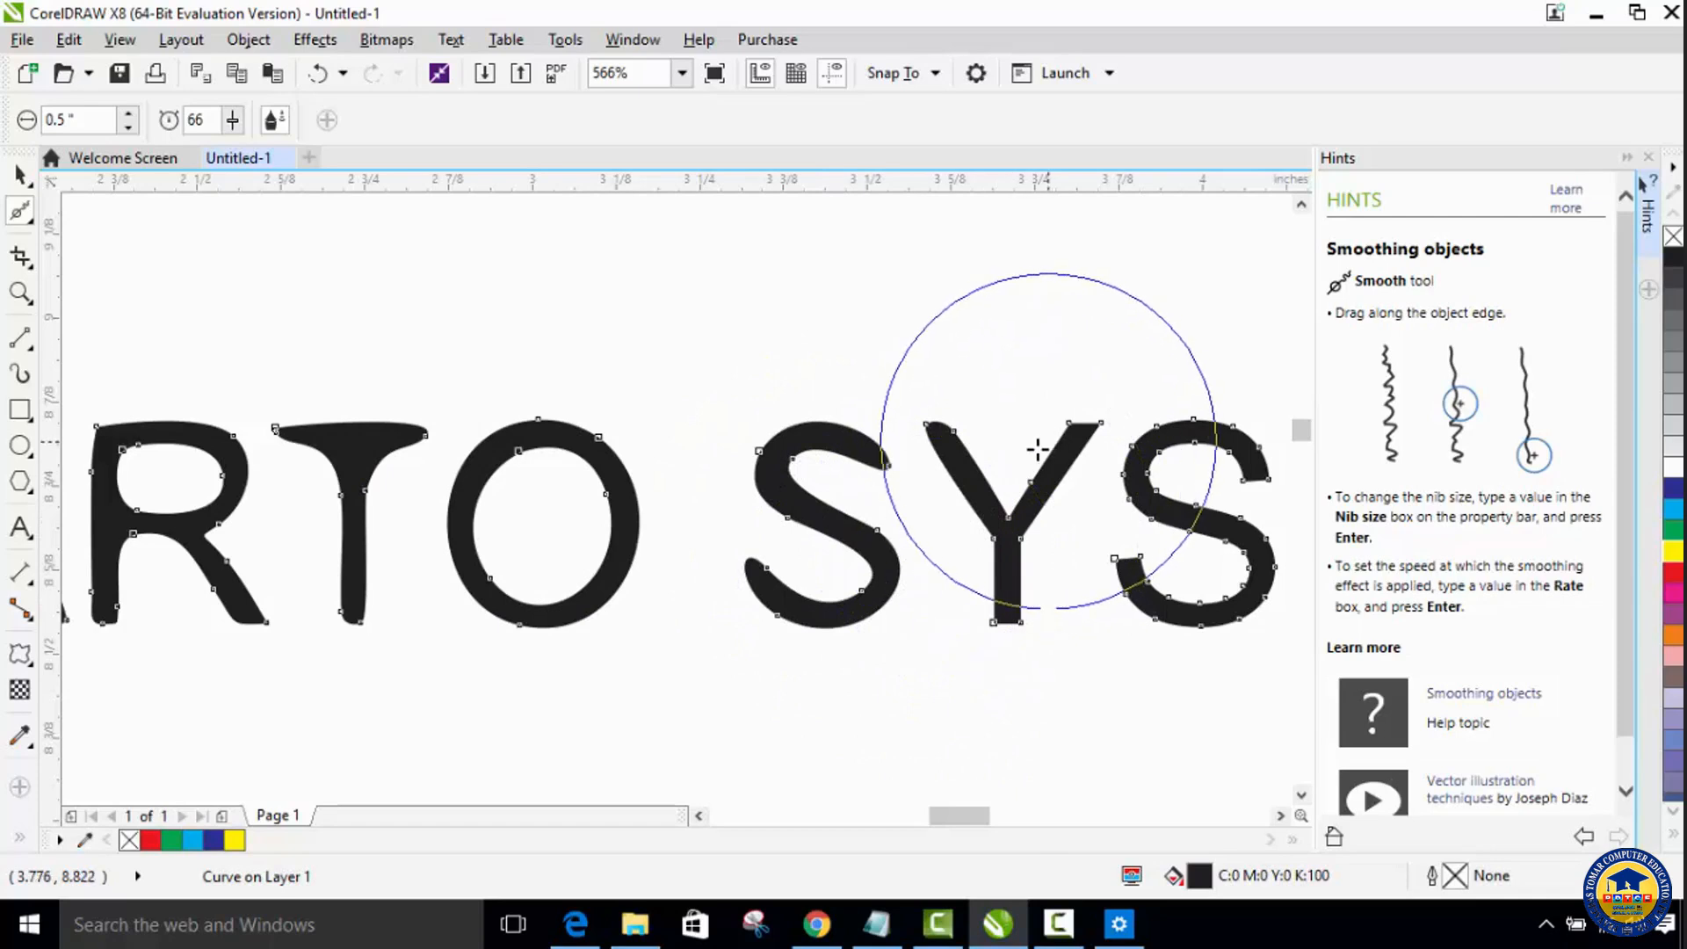
Step: Smooth the outlines of the remaining letters Y, S, T, E, M and S in SYSTEMS
{"action": "mouse_move", "coordinate": [965, 522]}
{"action": "left_mouse_down"}
{"action": "mouse_move", "coordinate": [1178, 524]}
{"action": "mouse_move", "coordinate": [1221, 467]}
{"action": "mouse_move", "coordinate": [1238, 516]}
{"action": "mouse_move", "coordinate": [1180, 550]}
{"action": "mouse_move", "coordinate": [1197, 522]}
{"action": "mouse_move", "coordinate": [1188, 570]}
{"action": "mouse_move", "coordinate": [1184, 516]}
{"action": "mouse_move", "coordinate": [1193, 591]}
{"action": "mouse_move", "coordinate": [1062, 506]}
{"action": "left_mouse_up"}
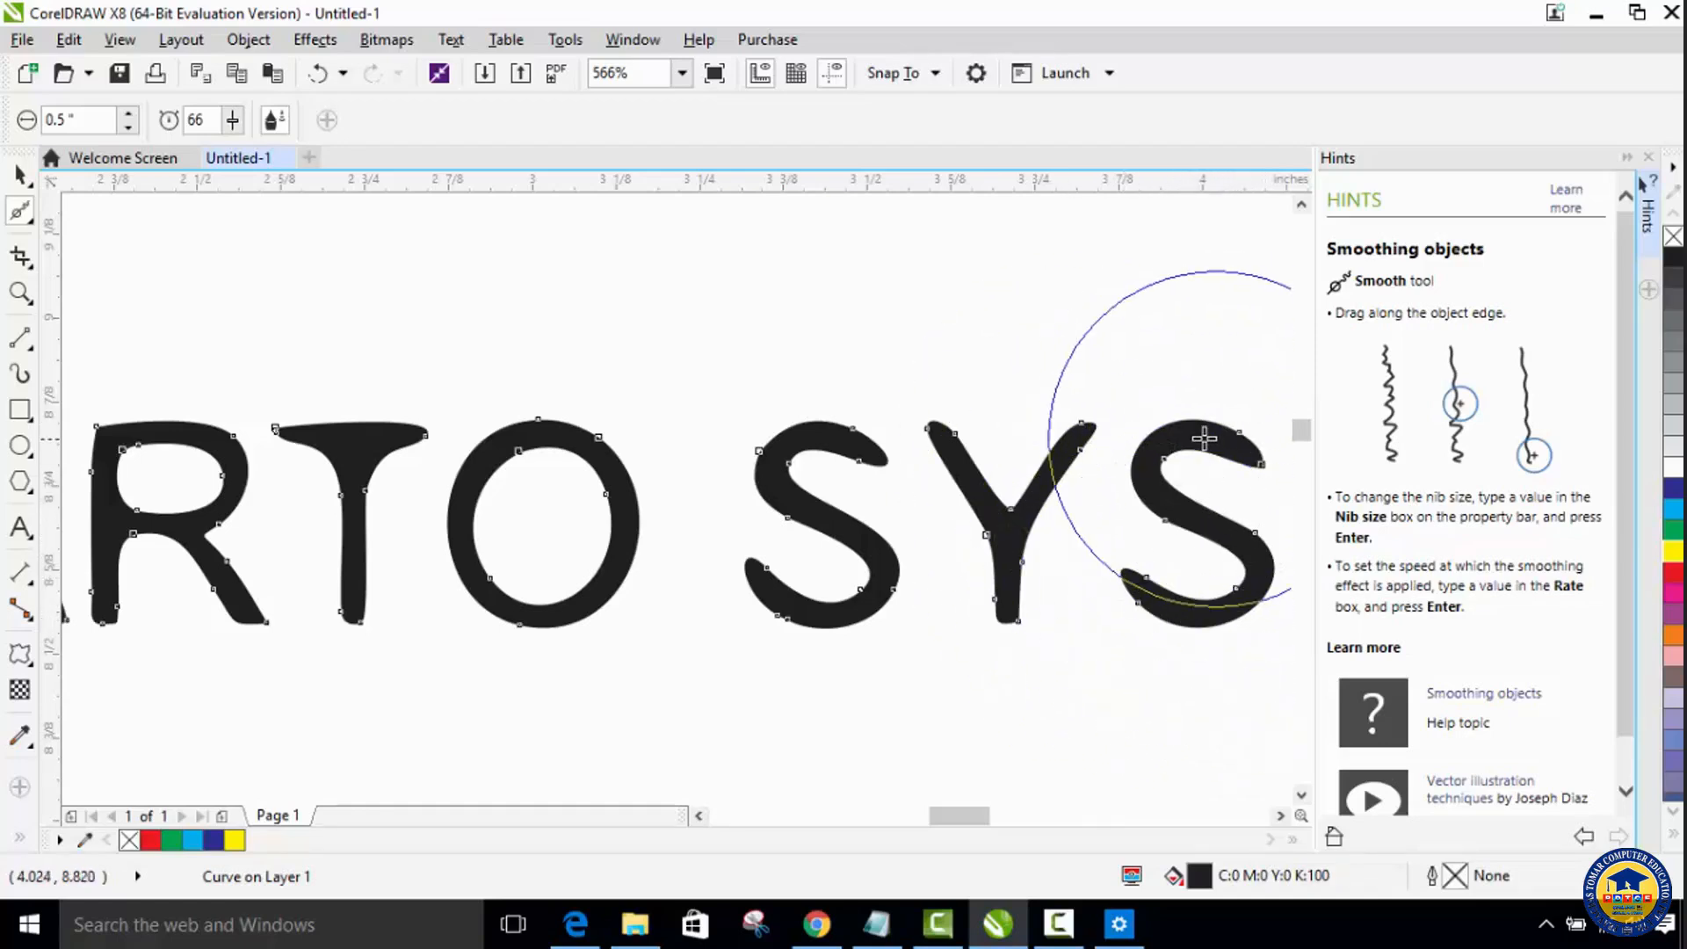
{"action": "left_click_drag", "start_coordinate": [964, 819], "coordinate": [1009, 820]}
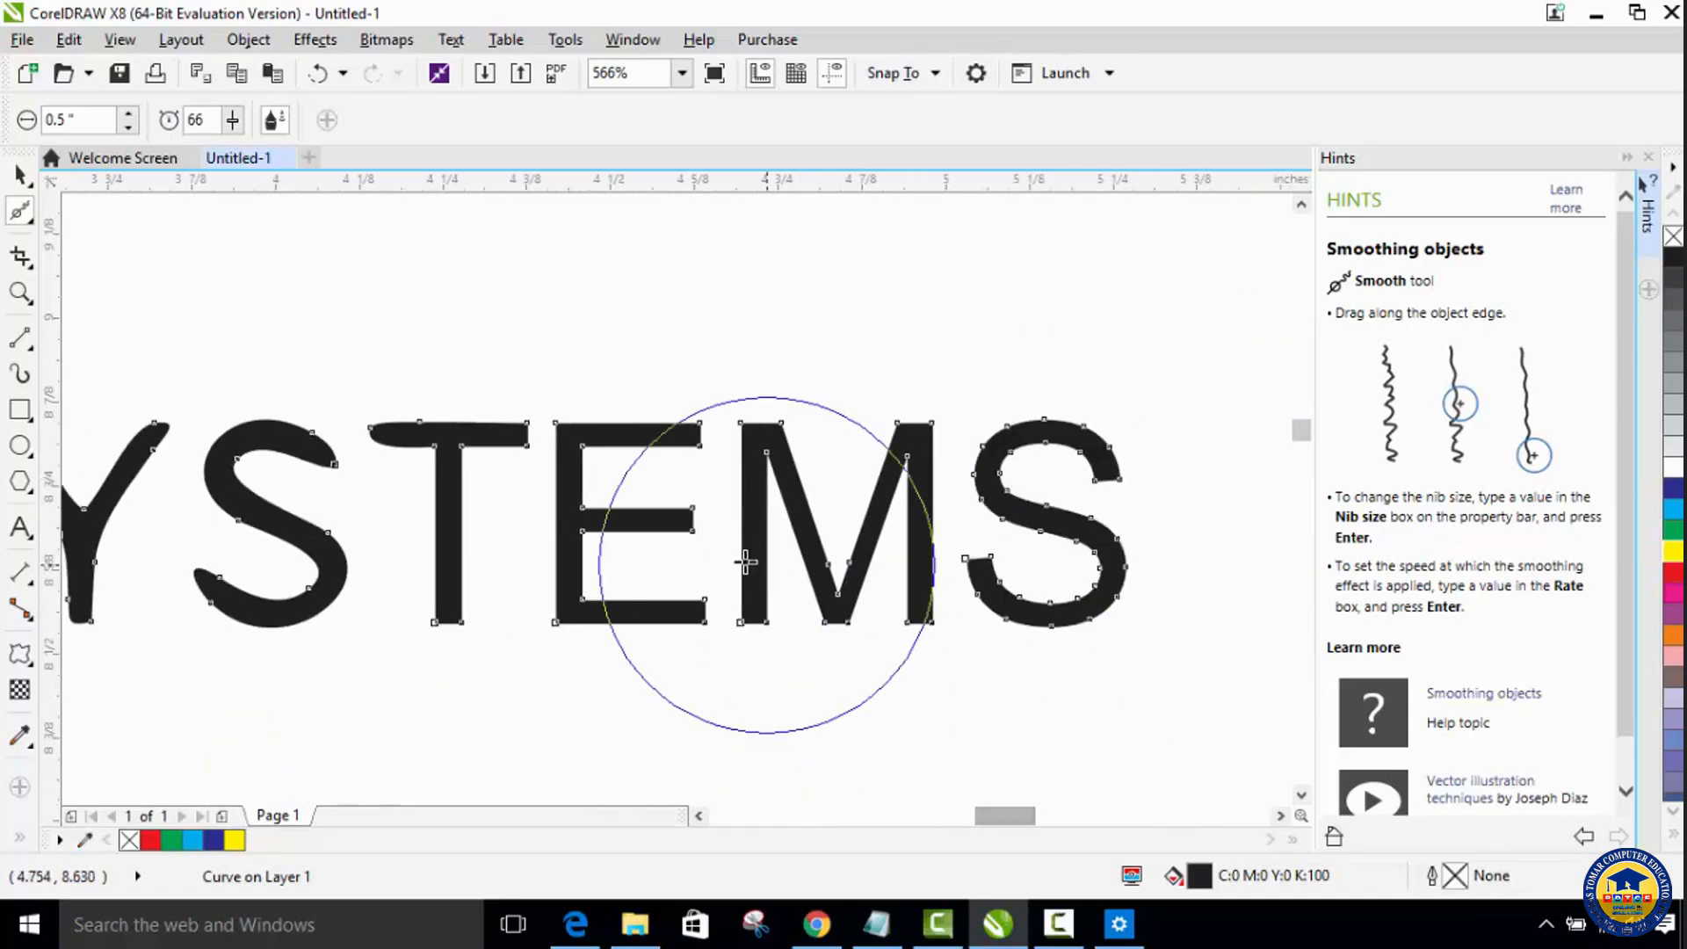
{"action": "mouse_move", "coordinate": [456, 471]}
{"action": "left_mouse_down"}
{"action": "mouse_move", "coordinate": [581, 499]}
{"action": "mouse_move", "coordinate": [1070, 525]}
{"action": "mouse_move", "coordinate": [1039, 587]}
{"action": "left_mouse_up"}
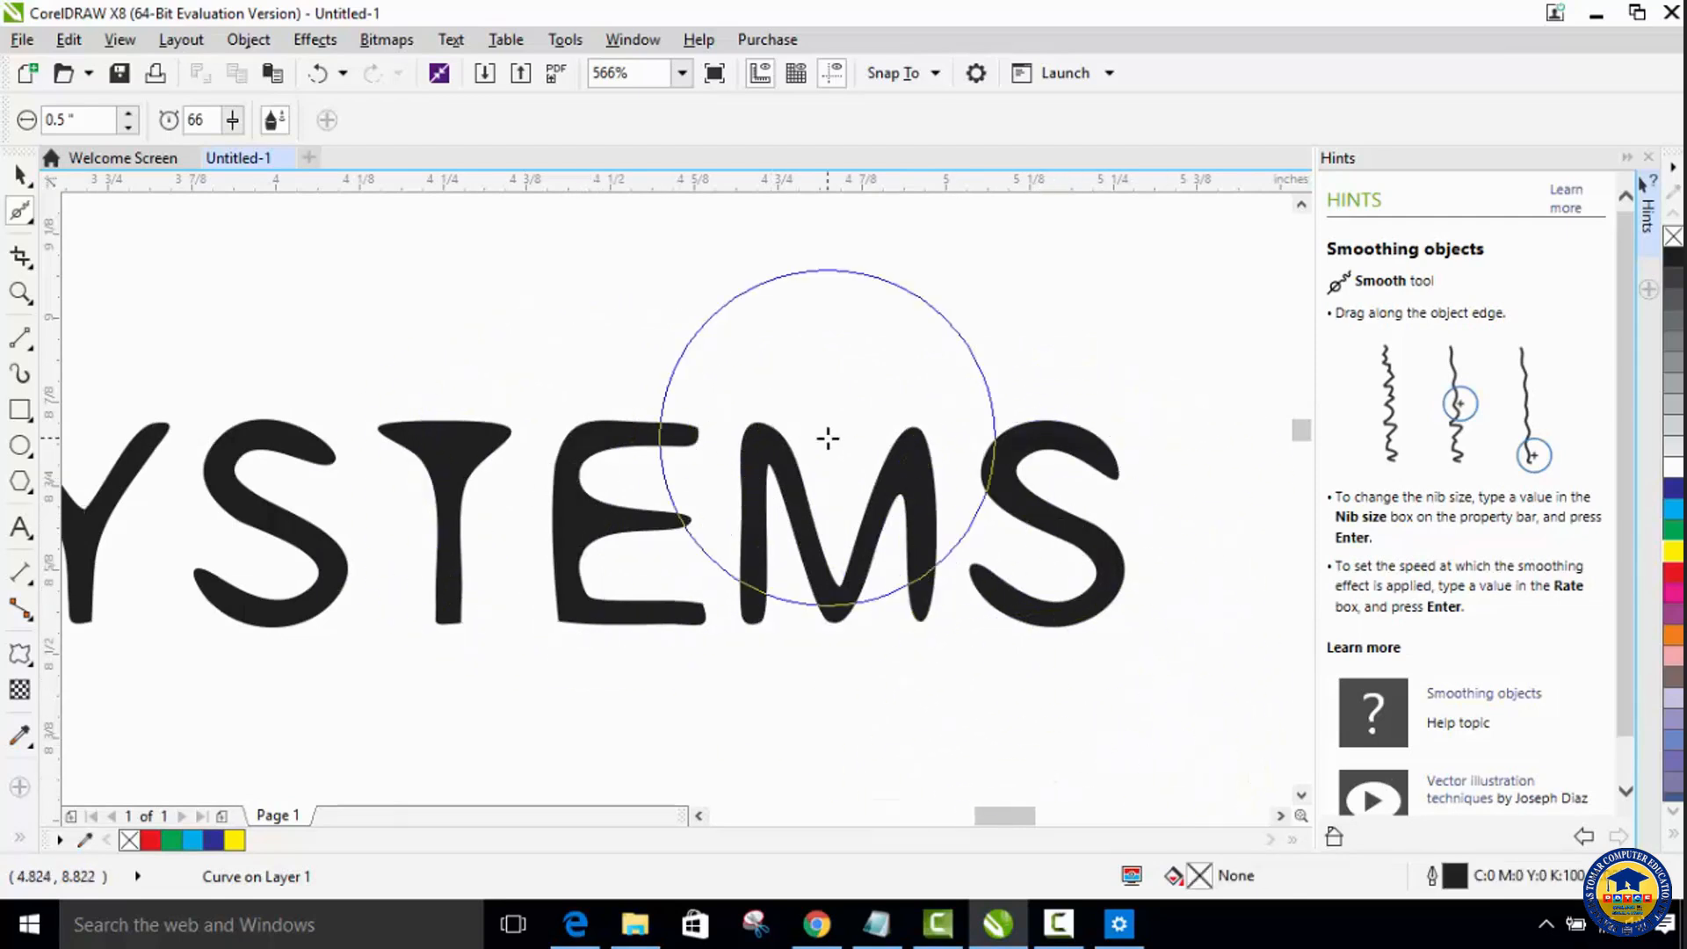
Step: With the whole text in view at 141% zoom, smooth the letters S, M, A and R of SMARTO more heavily
{"action": "mouse_move", "coordinate": [1008, 817]}
{"action": "left_mouse_down"}
{"action": "mouse_move", "coordinate": [885, 818]}
{"action": "mouse_move", "coordinate": [936, 824]}
{"action": "left_mouse_up"}
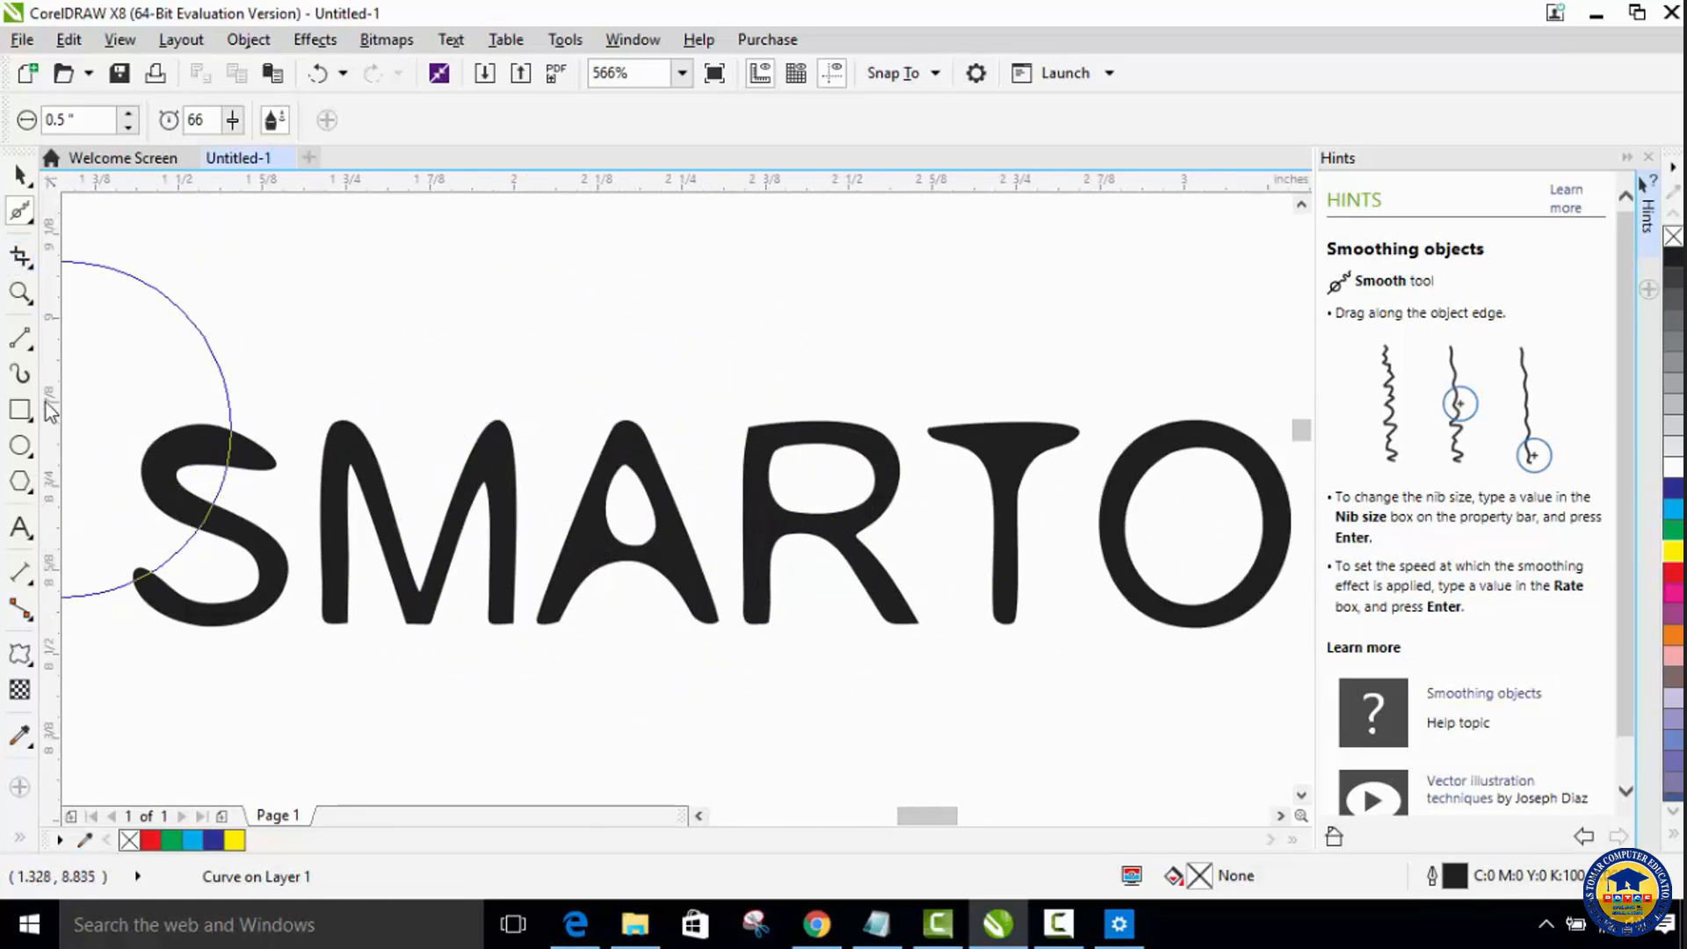
{"action": "left_click", "coordinate": [21, 295]}
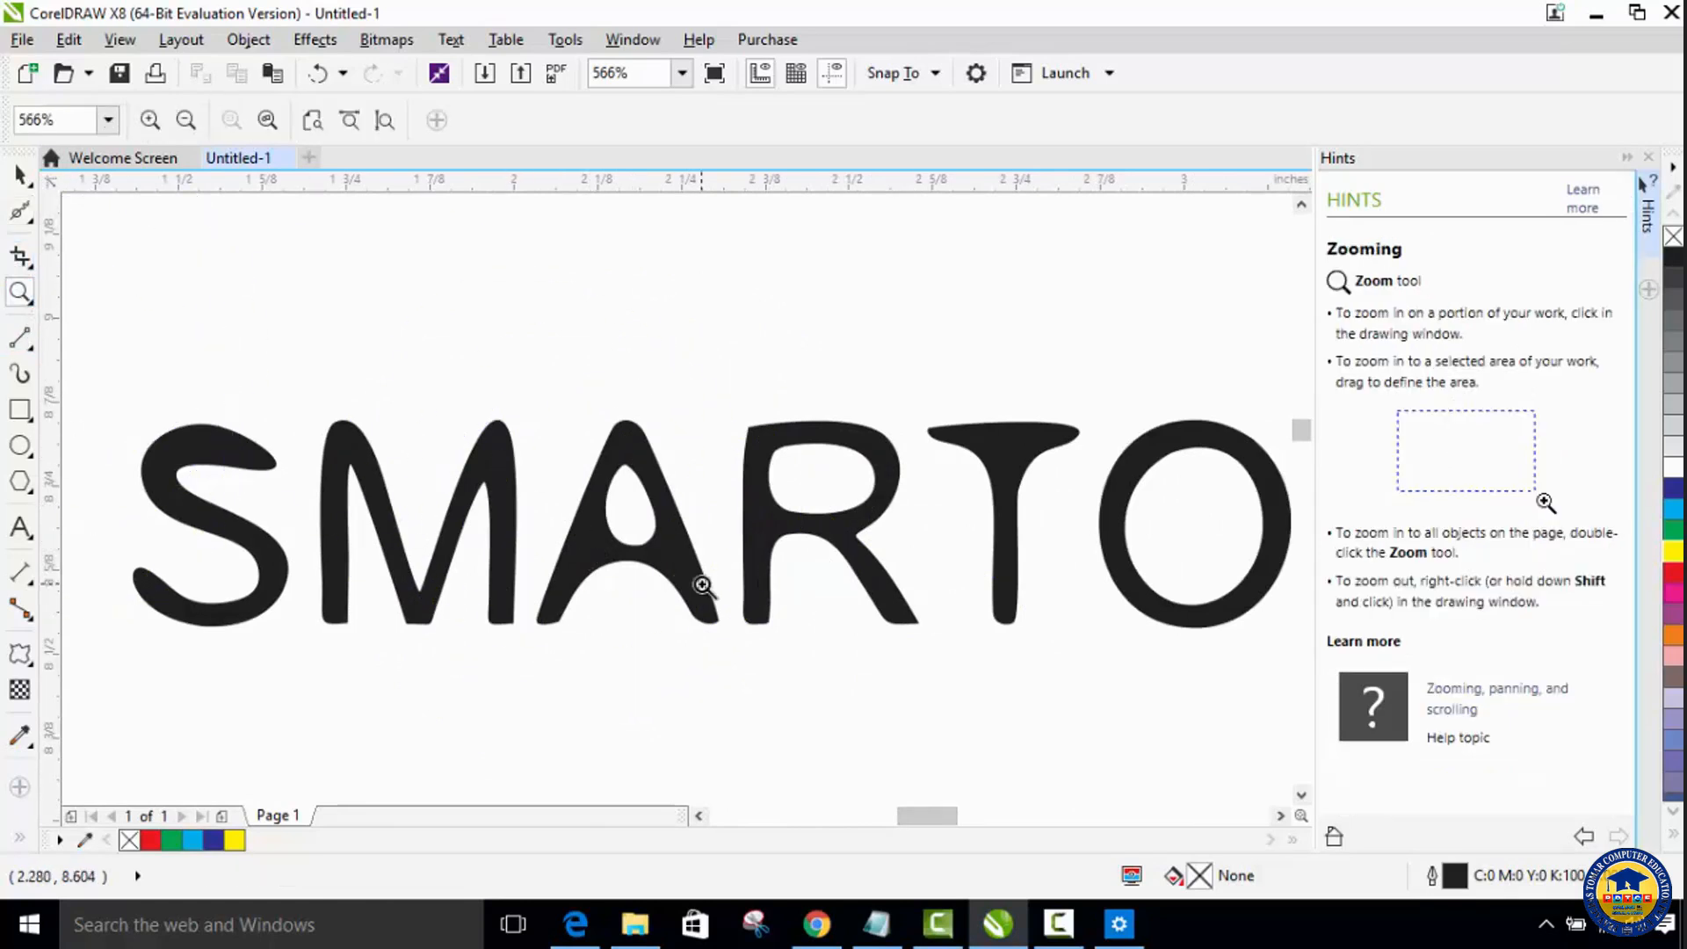
{"action": "left_click", "coordinate": [752, 583]}
{"action": "right_click", "coordinate": [732, 500]}
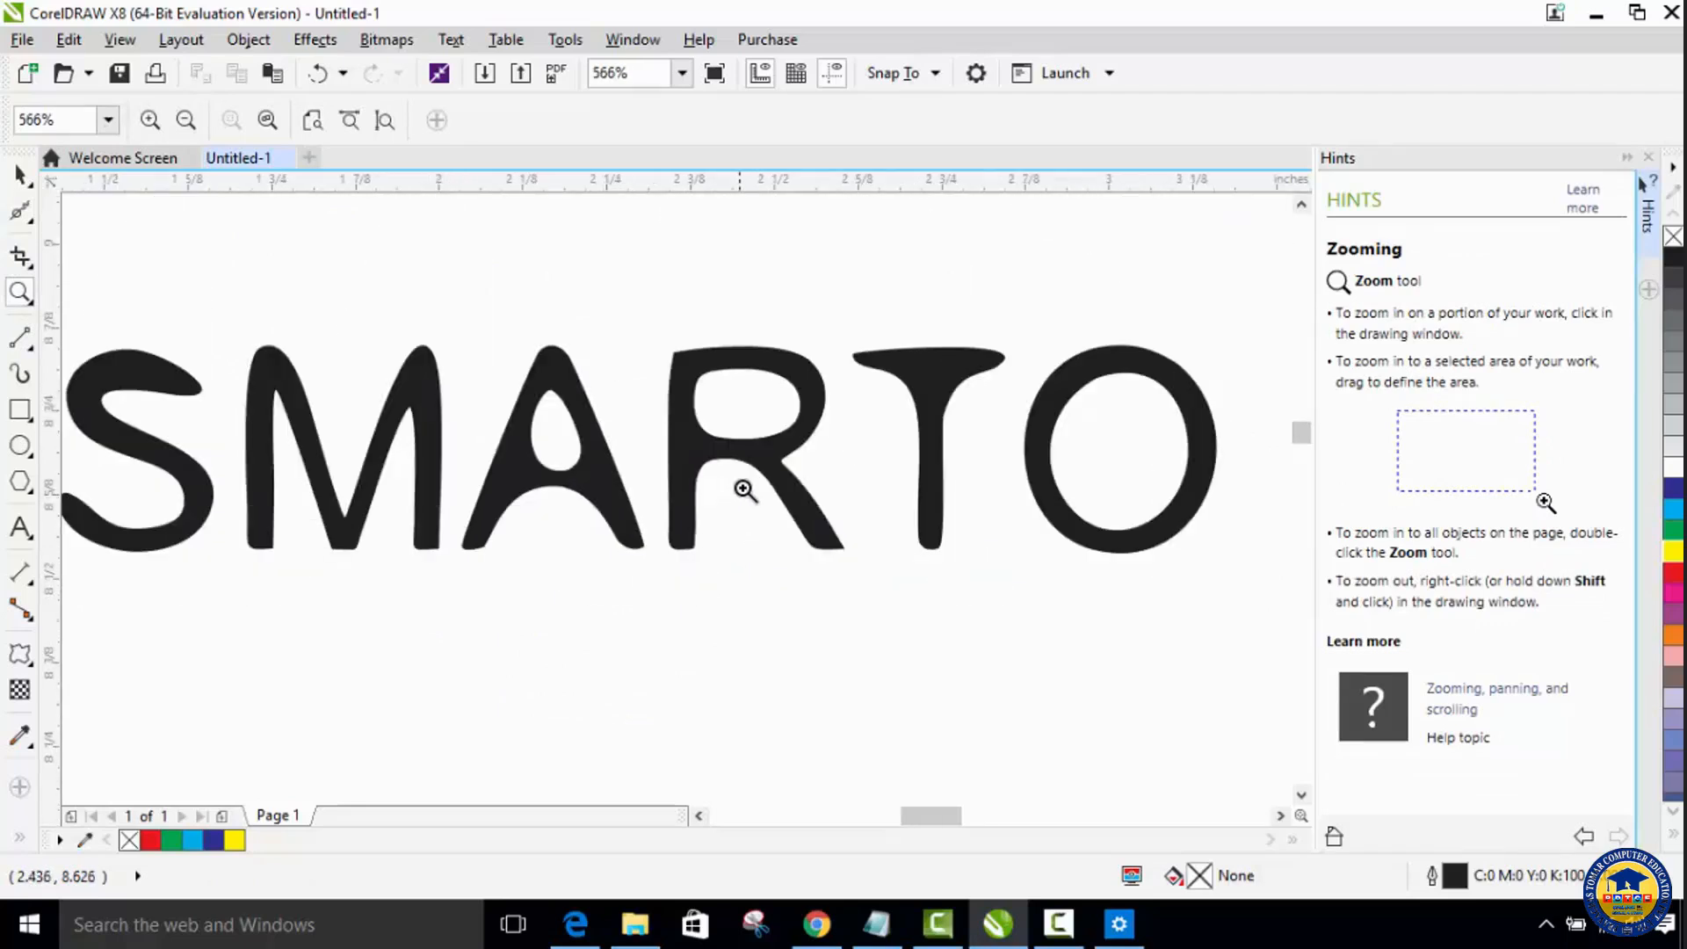
{"action": "right_click", "coordinate": [745, 490]}
{"action": "right_click", "coordinate": [746, 488]}
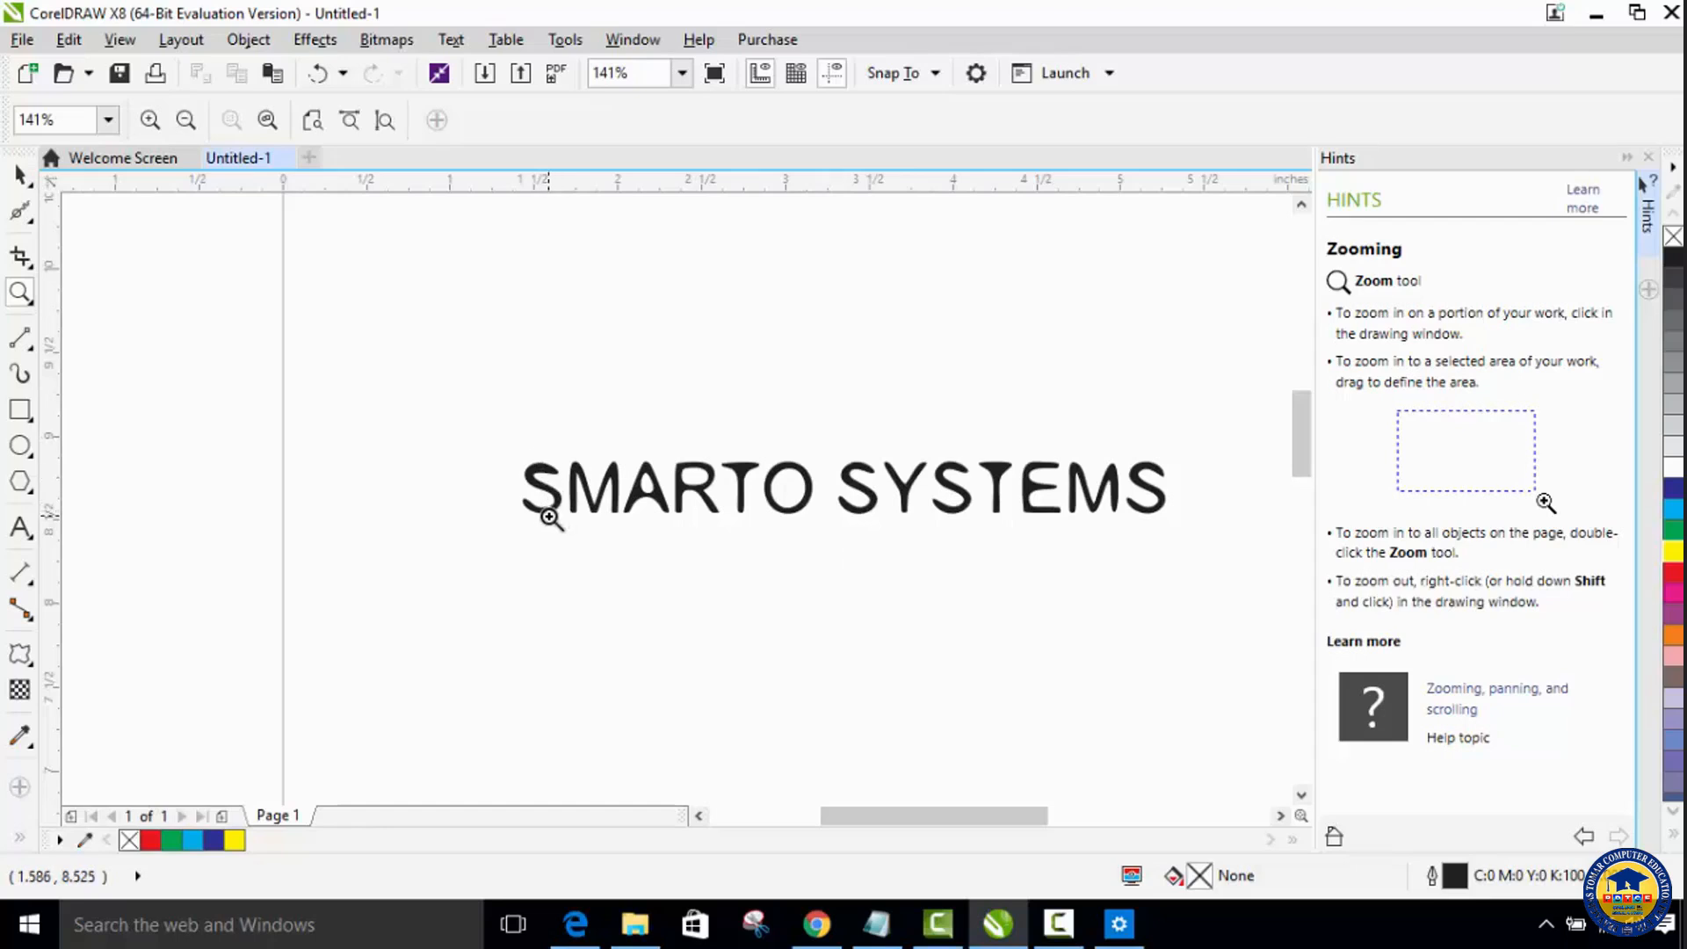
{"action": "left_click", "coordinate": [17, 214]}
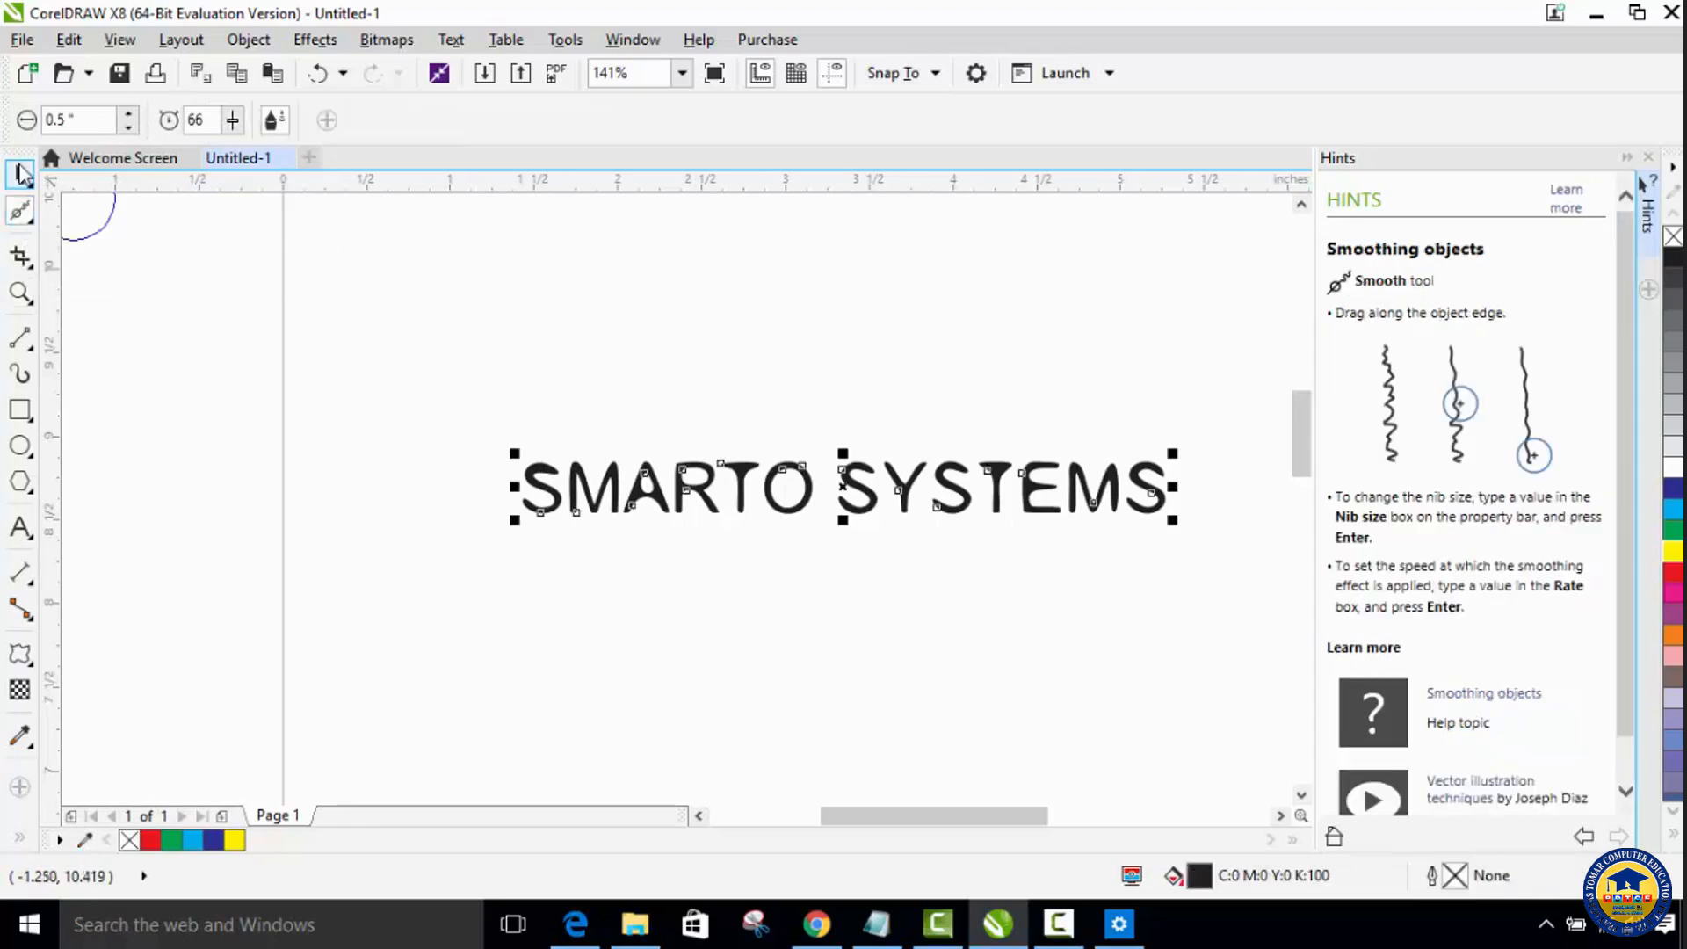
{"action": "left_click", "coordinate": [21, 176]}
{"action": "left_click", "coordinate": [553, 486]}
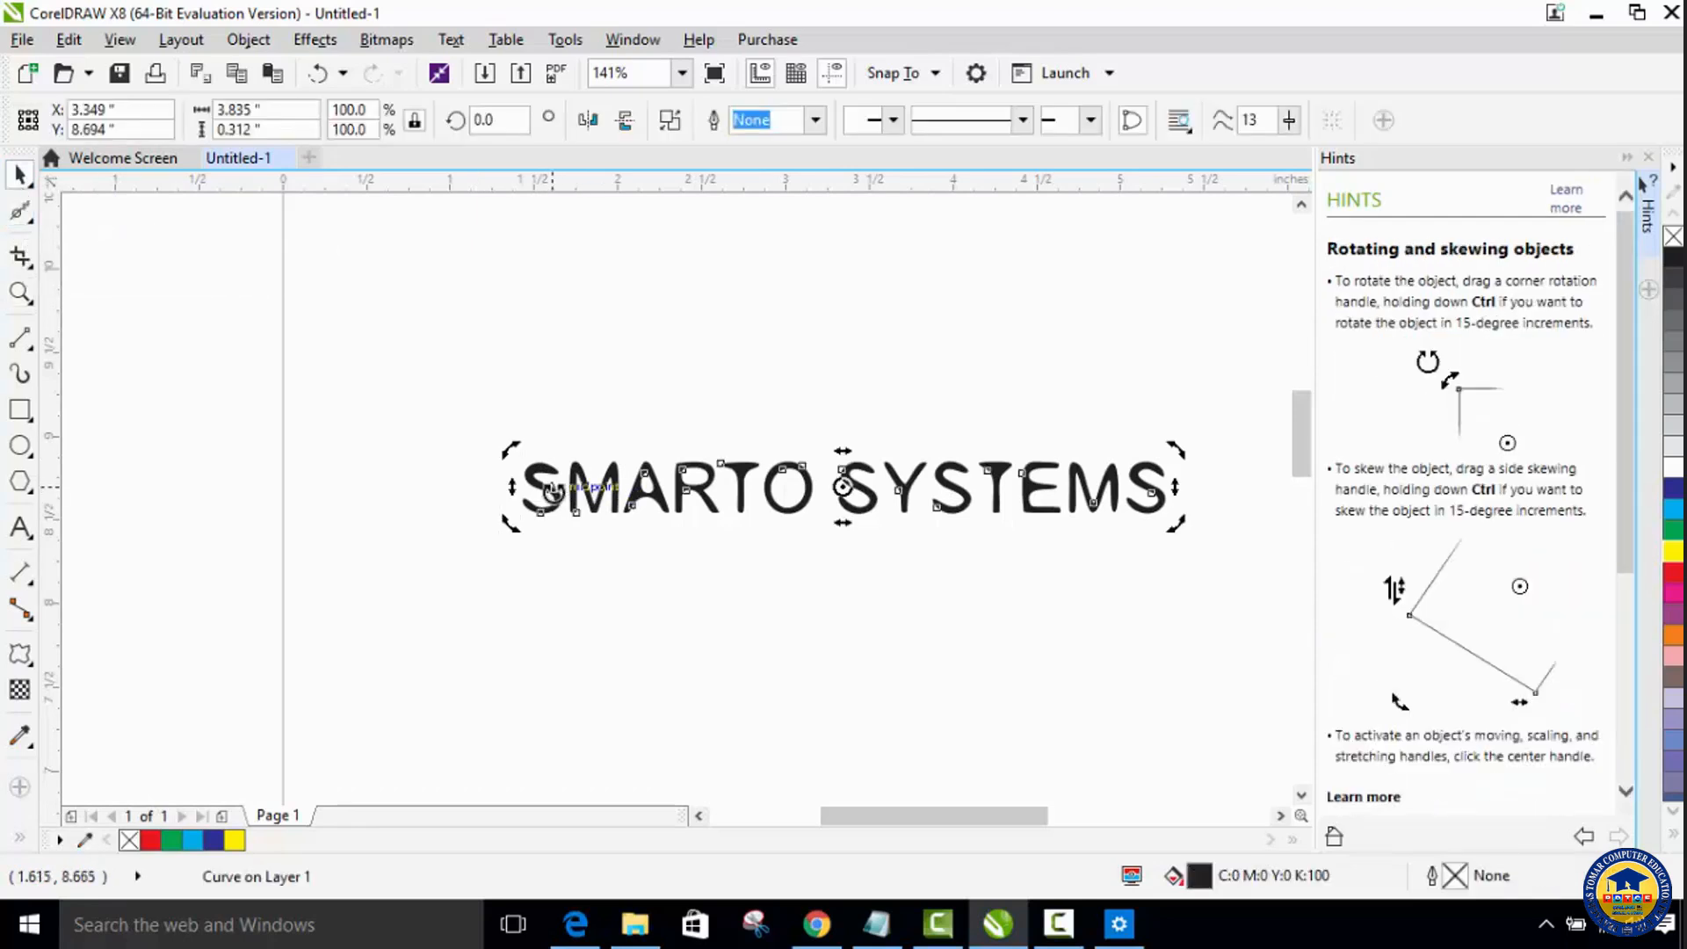
{"action": "left_click", "coordinate": [553, 486]}
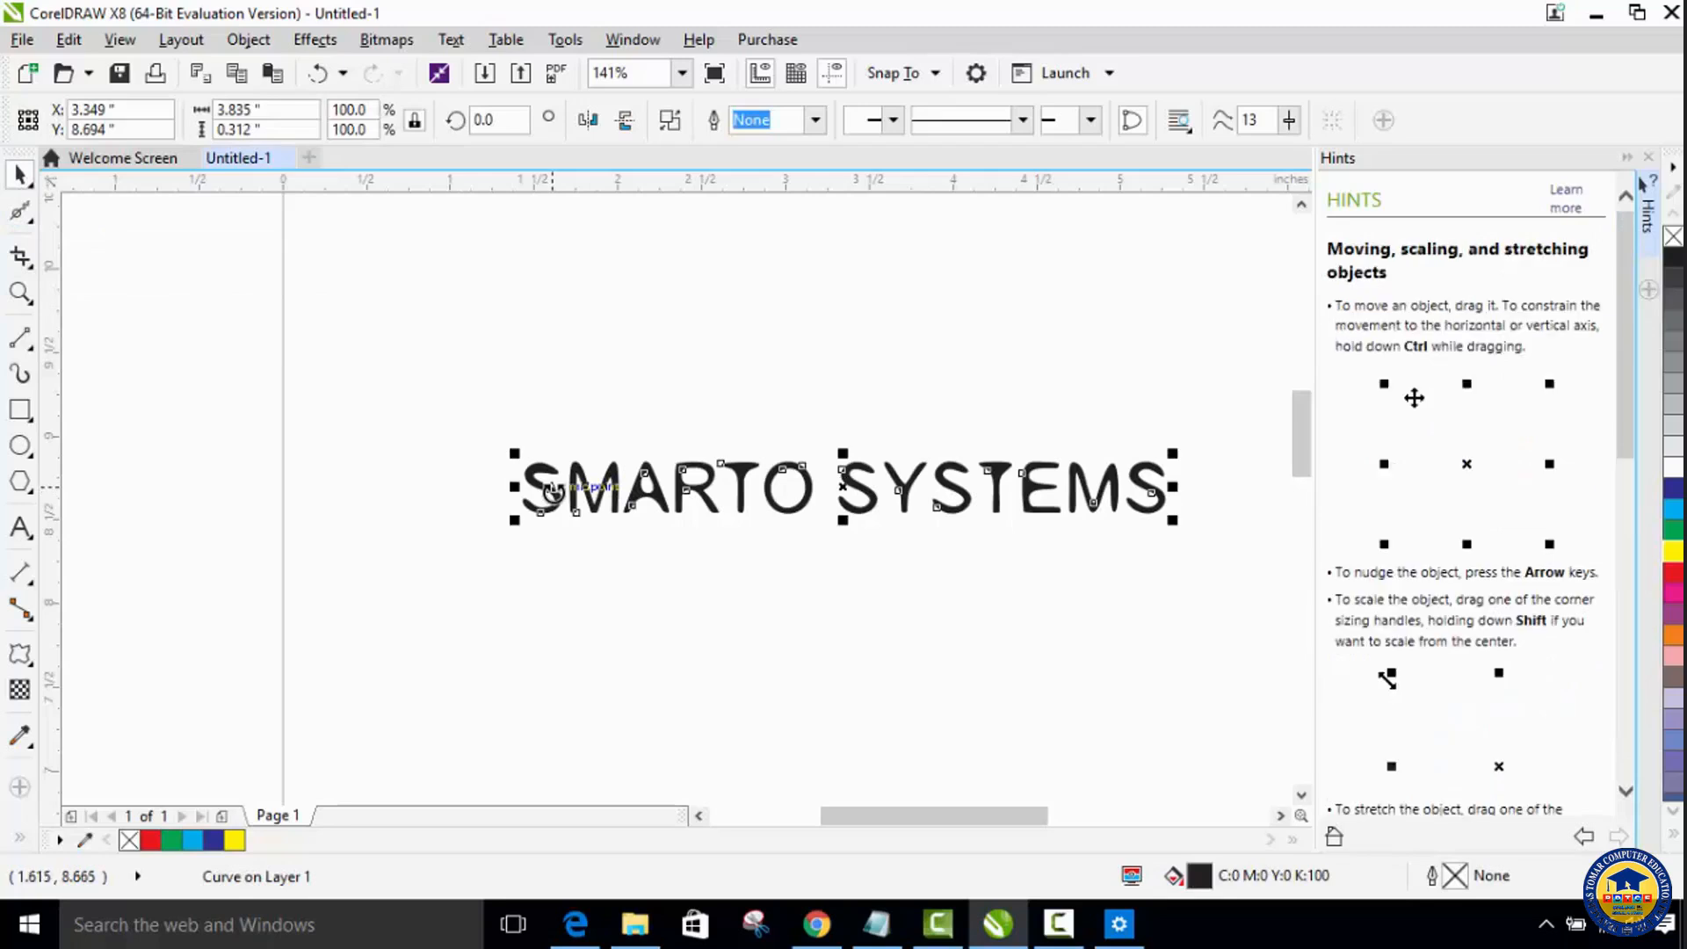
{"action": "left_click", "coordinate": [19, 212]}
{"action": "mouse_move", "coordinate": [528, 487]}
{"action": "left_mouse_down"}
{"action": "mouse_move", "coordinate": [580, 515]}
{"action": "mouse_move", "coordinate": [547, 481]}
{"action": "mouse_move", "coordinate": [595, 497]}
{"action": "mouse_move", "coordinate": [597, 479]}
{"action": "mouse_move", "coordinate": [596, 496]}
{"action": "mouse_move", "coordinate": [644, 484]}
{"action": "mouse_move", "coordinate": [641, 511]}
{"action": "mouse_move", "coordinate": [700, 475]}
{"action": "mouse_move", "coordinate": [710, 612]}
{"action": "left_mouse_up"}
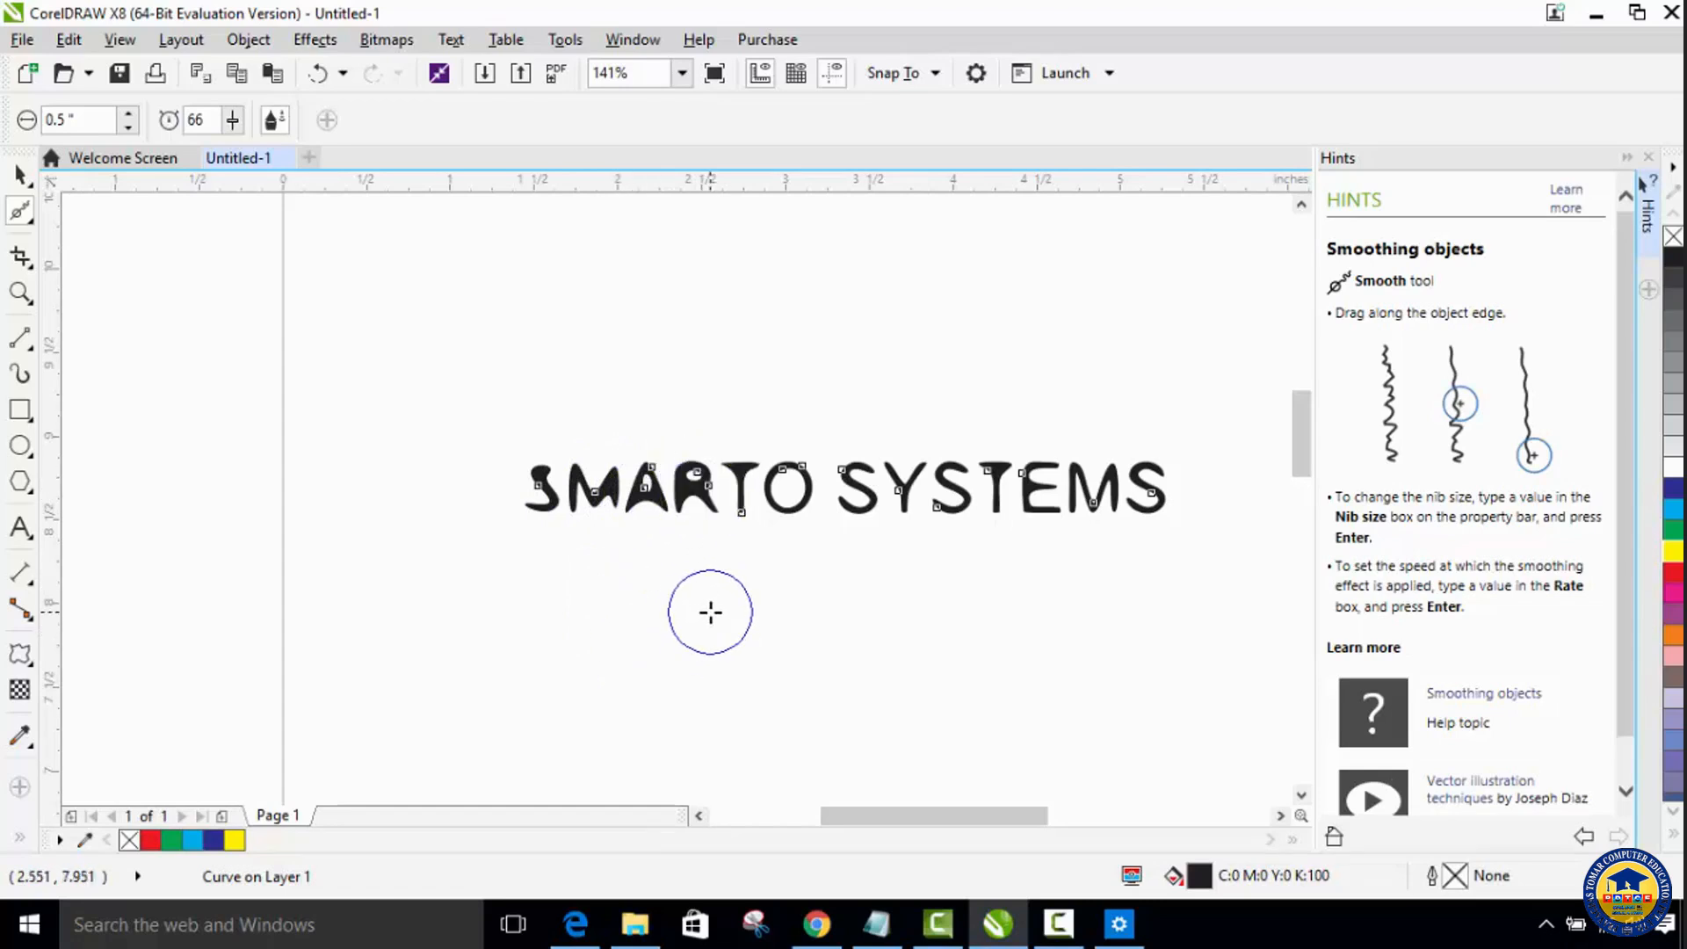
Step: Raise the Smooth tool's rate to 96, smooth the letters from T in SMARTO through the end of SYSTEMS, and deselect the text
{"action": "left_click", "coordinate": [233, 120]}
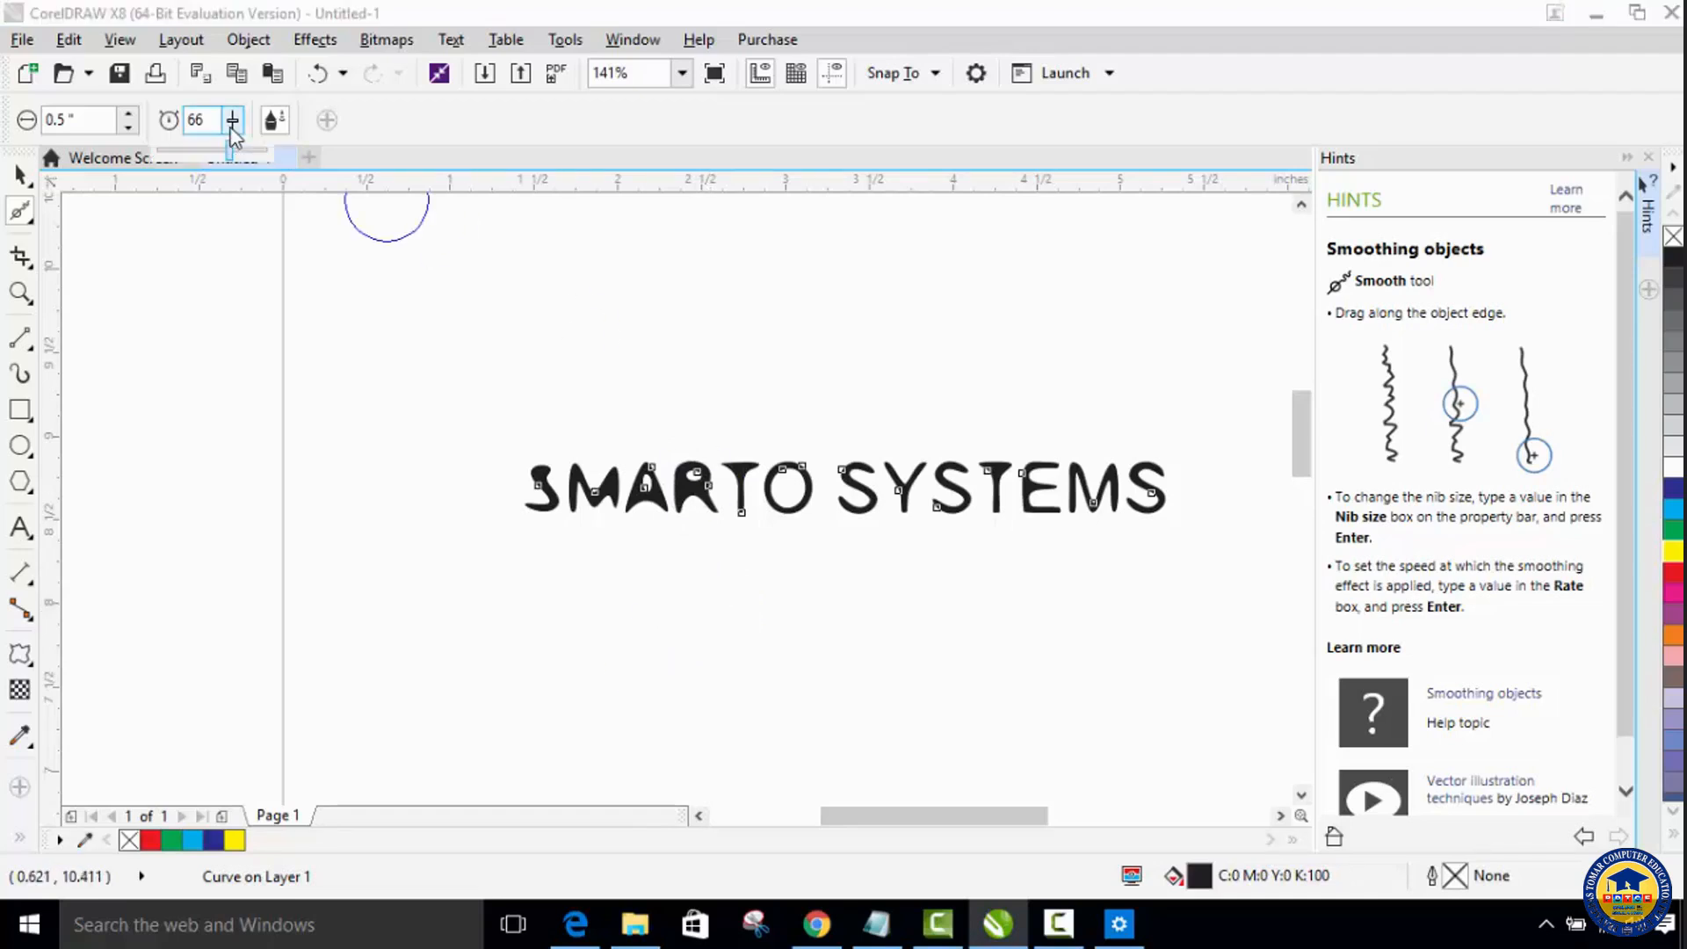
{"action": "mouse_move", "coordinate": [740, 489]}
{"action": "left_mouse_down"}
{"action": "mouse_move", "coordinate": [794, 491]}
{"action": "mouse_move", "coordinate": [804, 510]}
{"action": "mouse_move", "coordinate": [877, 493]}
{"action": "mouse_move", "coordinate": [860, 488]}
{"action": "mouse_move", "coordinate": [1157, 484]}
{"action": "left_mouse_up"}
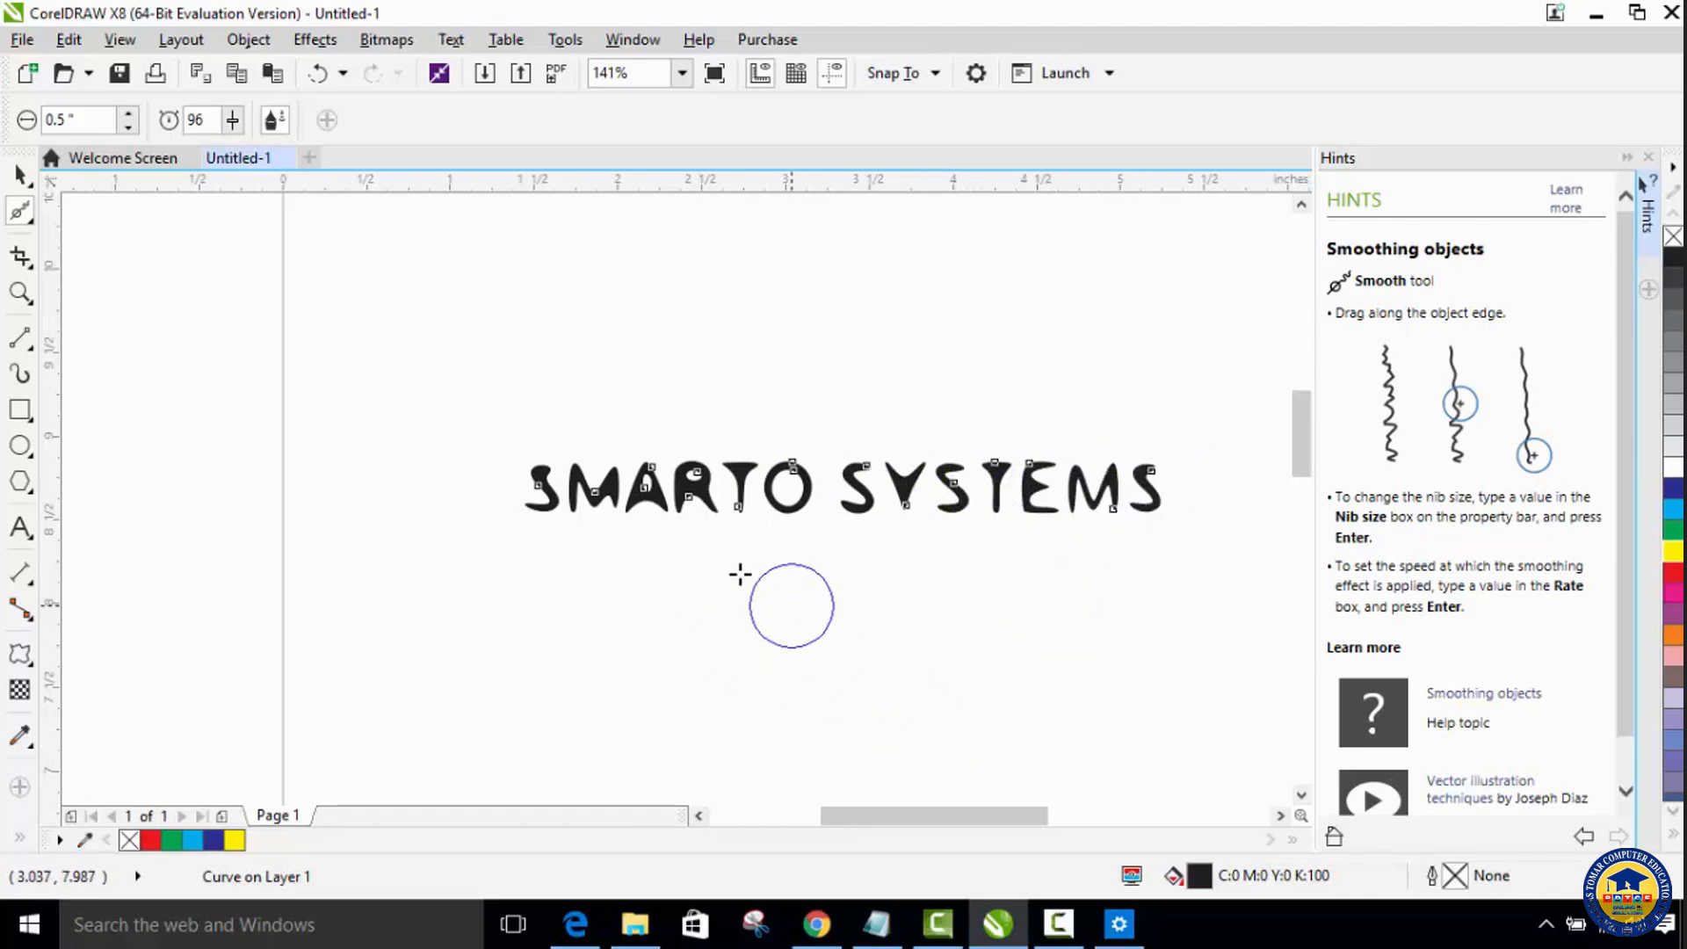
{"action": "left_click", "coordinate": [19, 175]}
{"action": "left_click", "coordinate": [620, 580]}
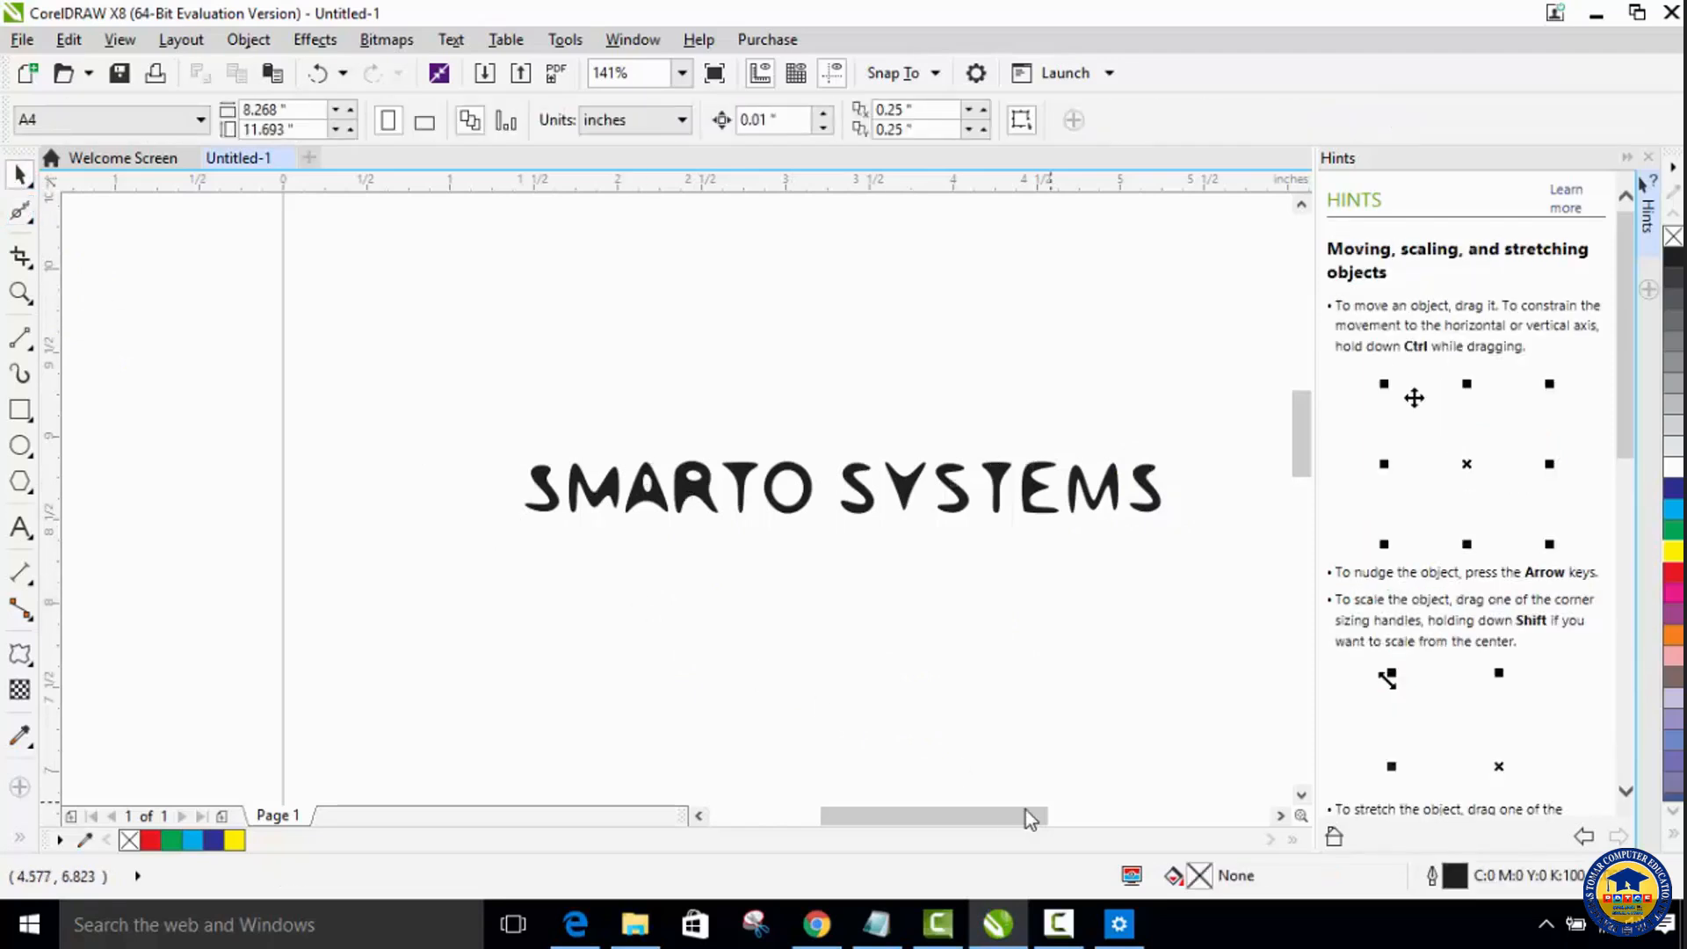
{"action": "left_click_drag", "start_coordinate": [986, 818], "coordinate": [1010, 817]}
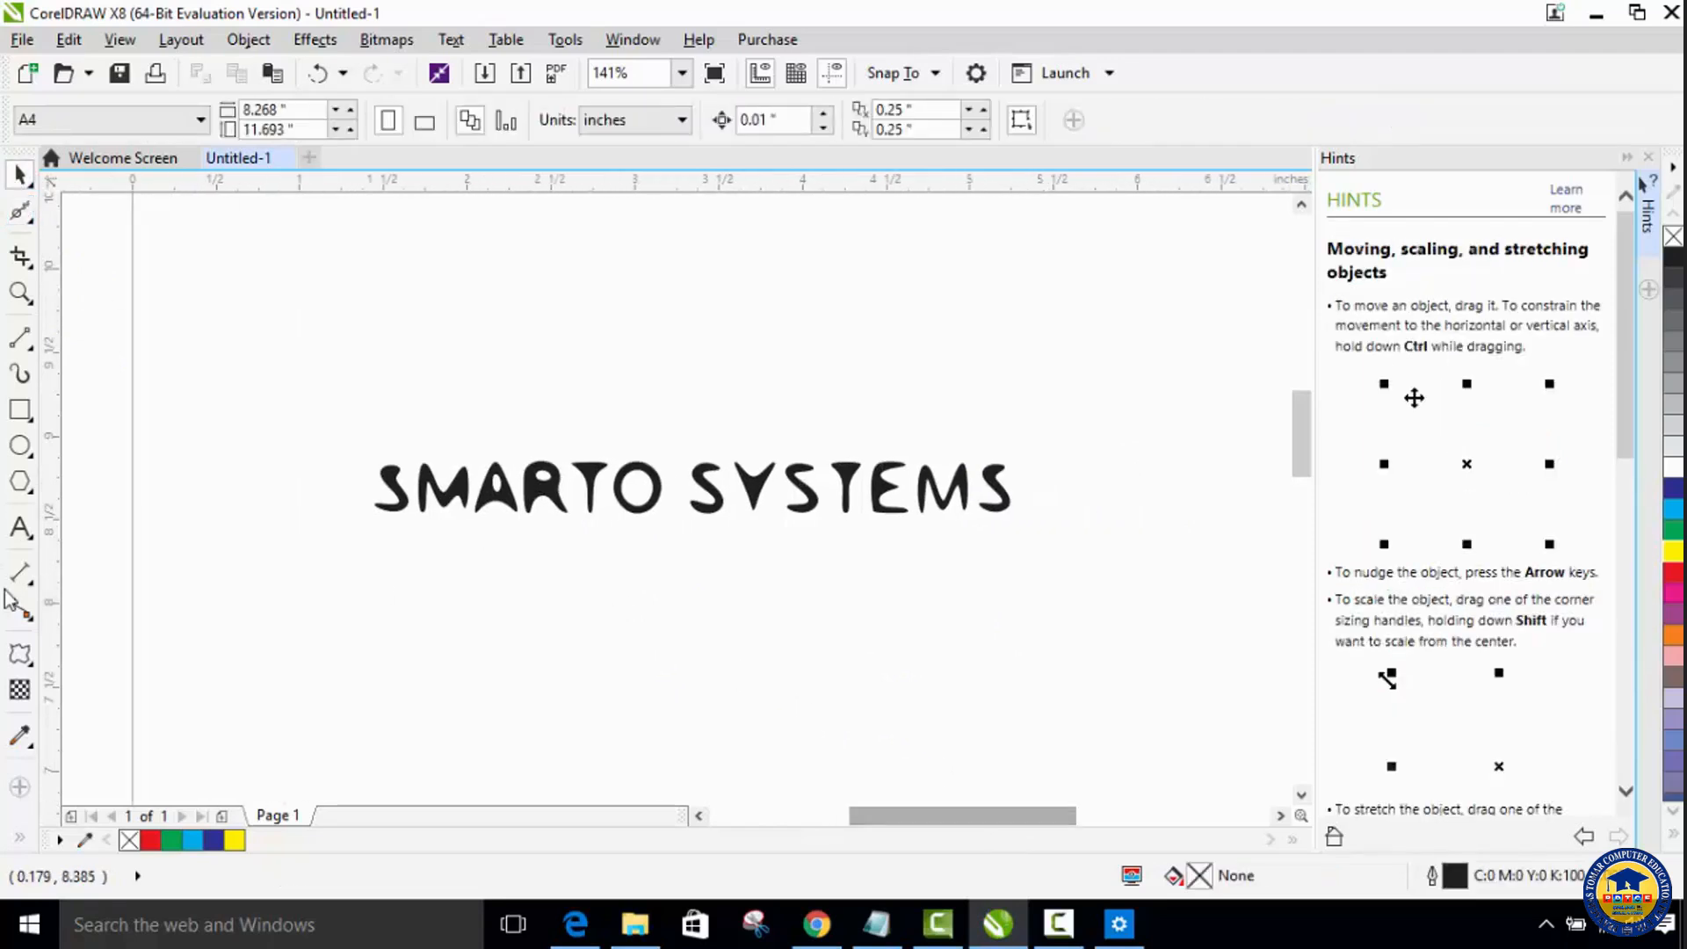